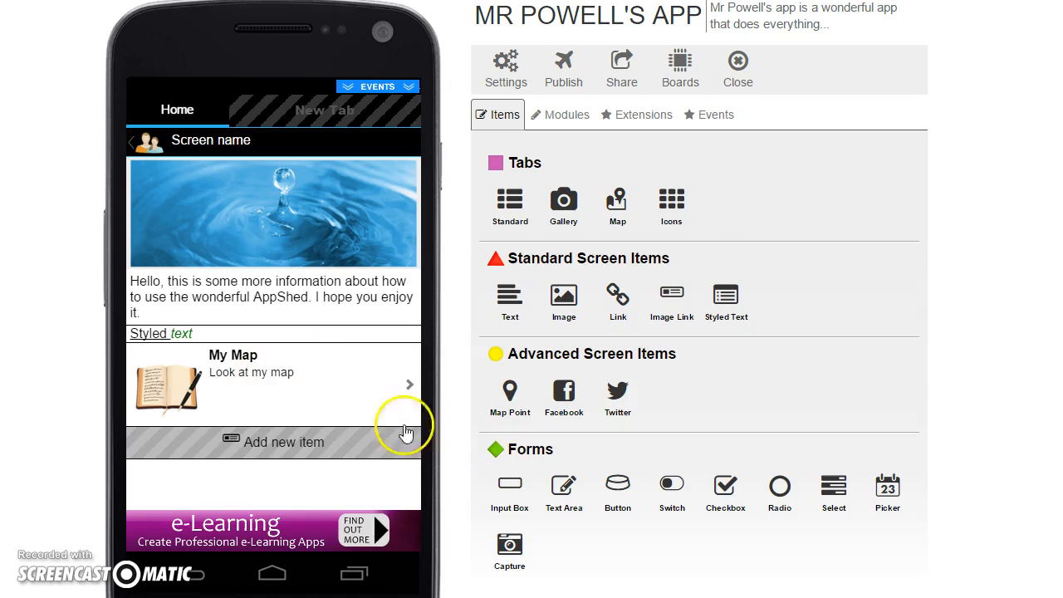
- Examine the available actions for the My Map image link and leave the item without saving changes
{"action": "left_click", "coordinate": [329, 385]}
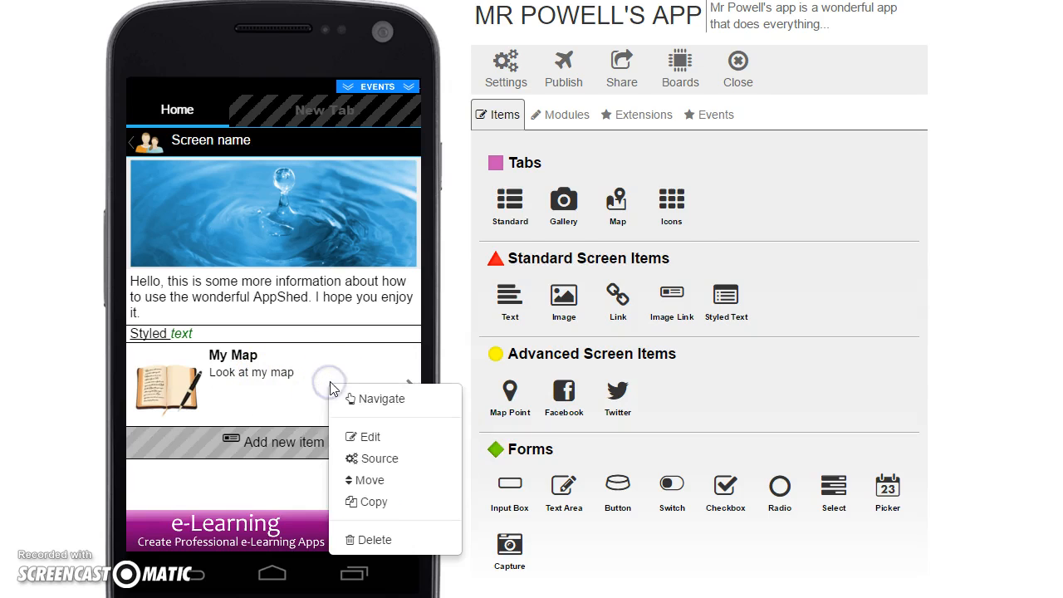
{"action": "left_click", "coordinate": [381, 439]}
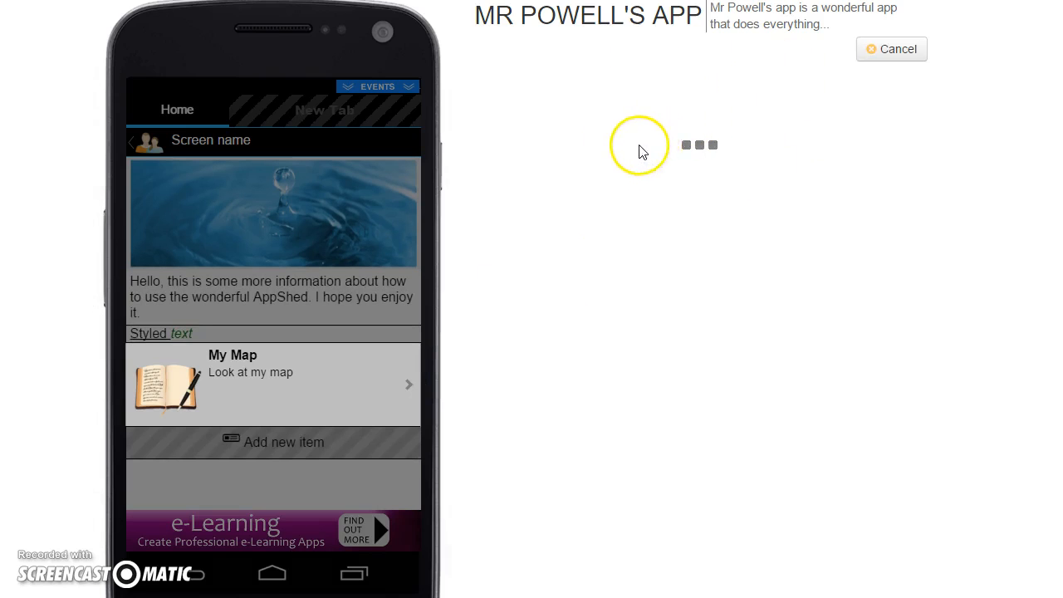
{"action": "left_click", "coordinate": [695, 78]}
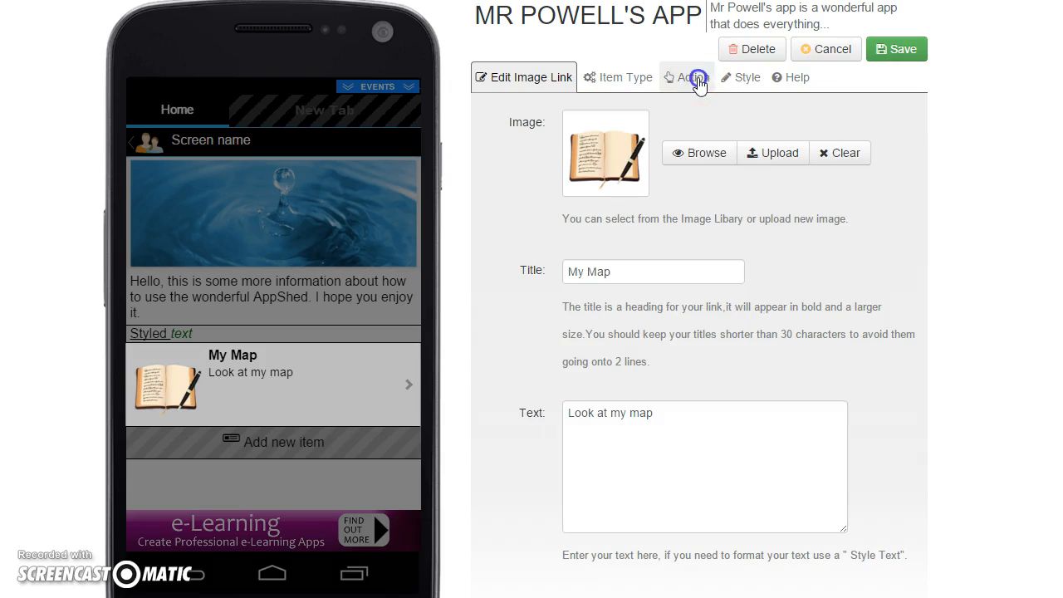
{"action": "left_click", "coordinate": [836, 140]}
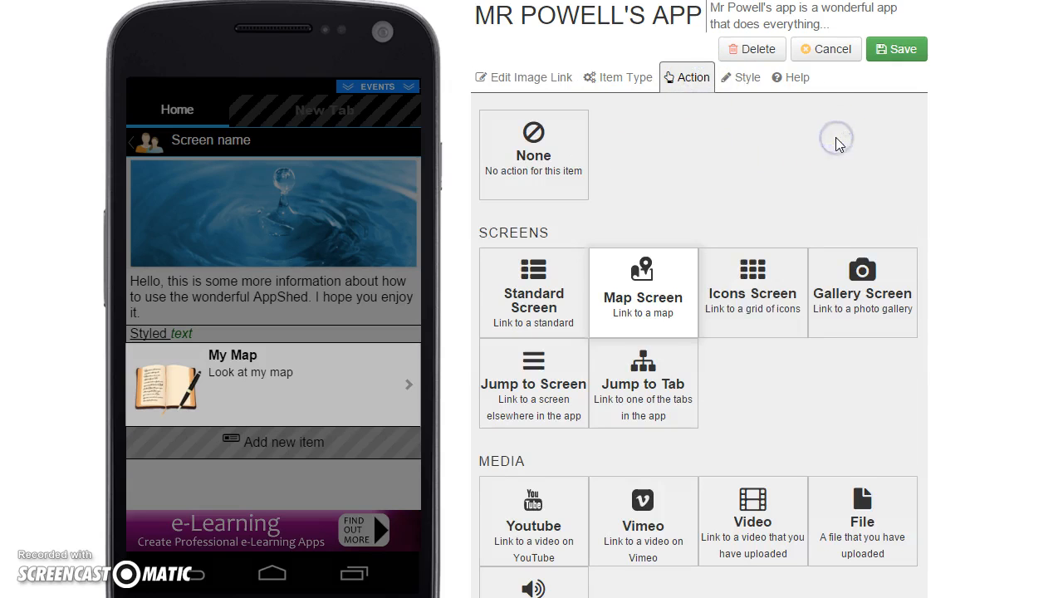
{"action": "left_click", "coordinate": [685, 80]}
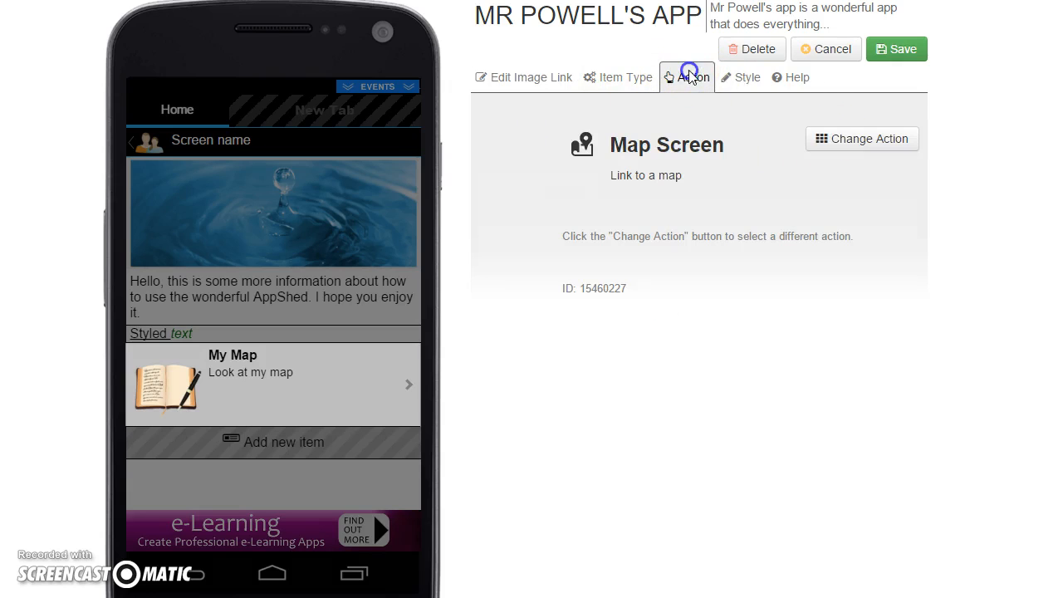
{"action": "left_click", "coordinate": [814, 53]}
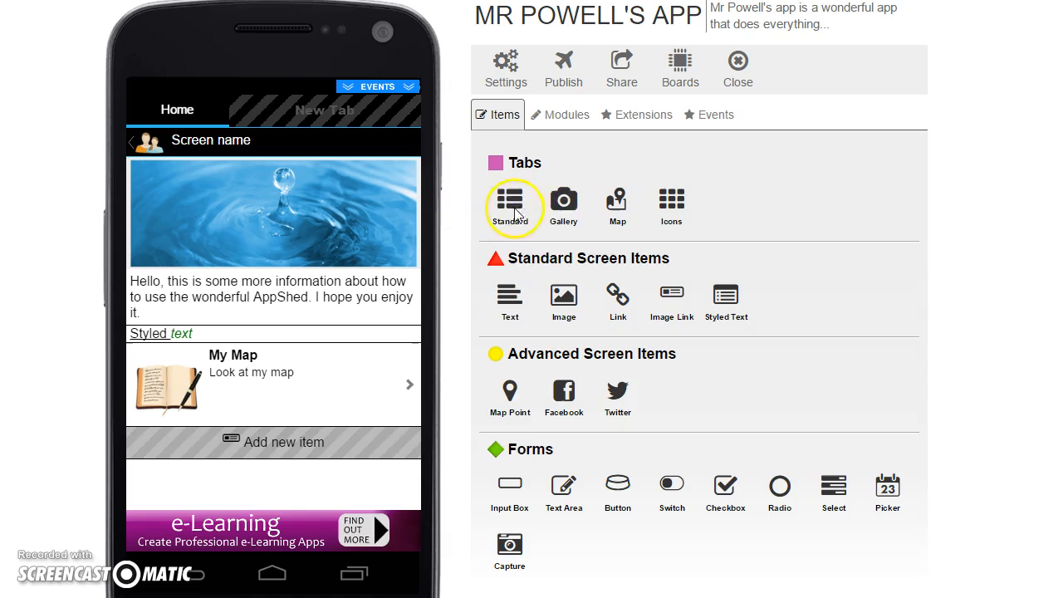
- Add a map tab to the app, name it Map and save it
{"action": "left_click", "coordinate": [618, 207]}
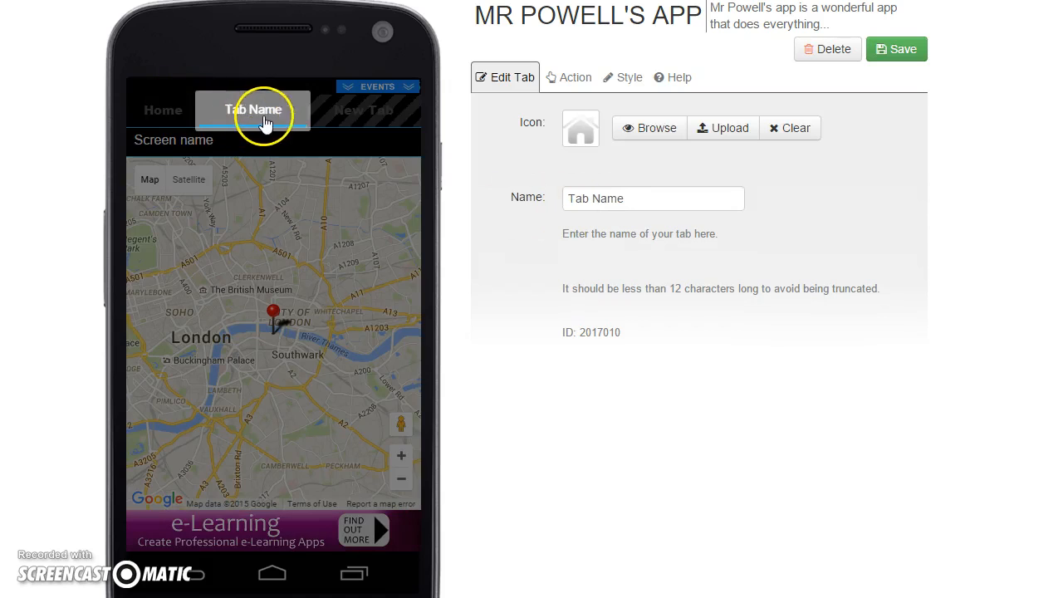
{"action": "left_click_drag", "start_coordinate": [635, 205], "coordinate": [463, 200]}
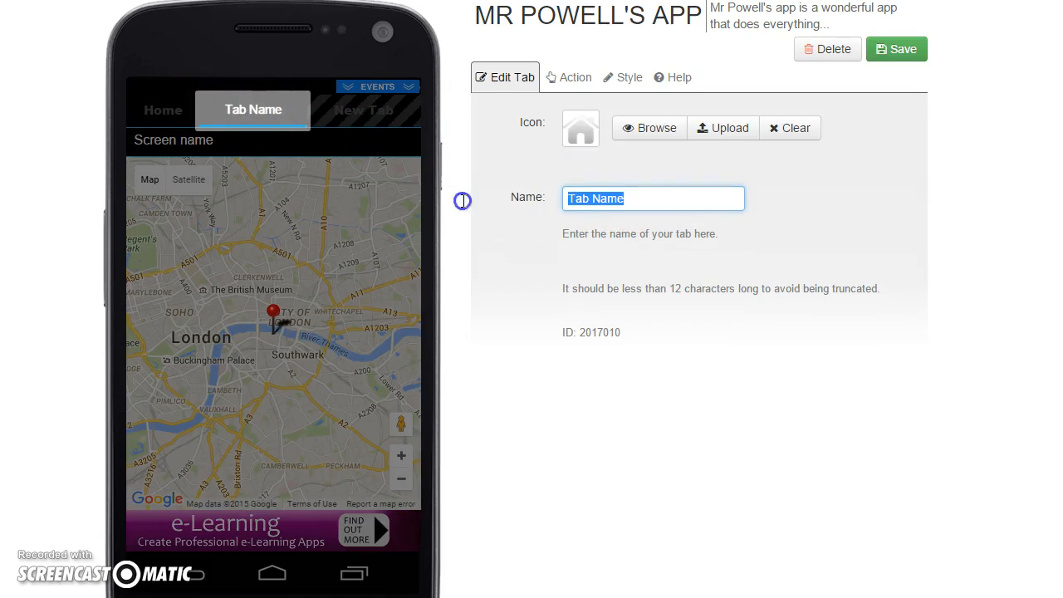
{"action": "type", "text": "Map"}
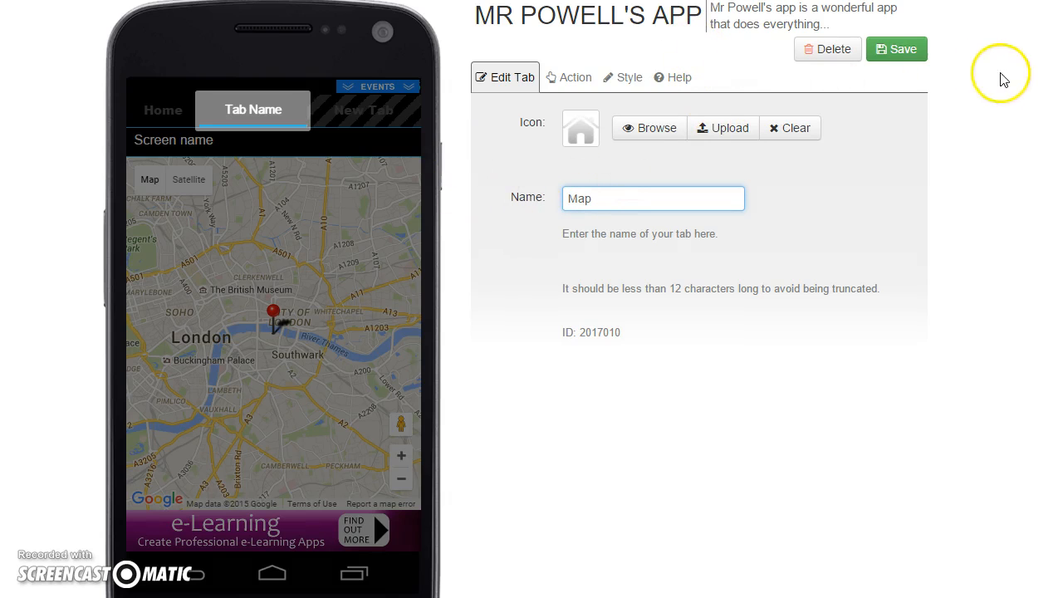
{"action": "left_click", "coordinate": [897, 49]}
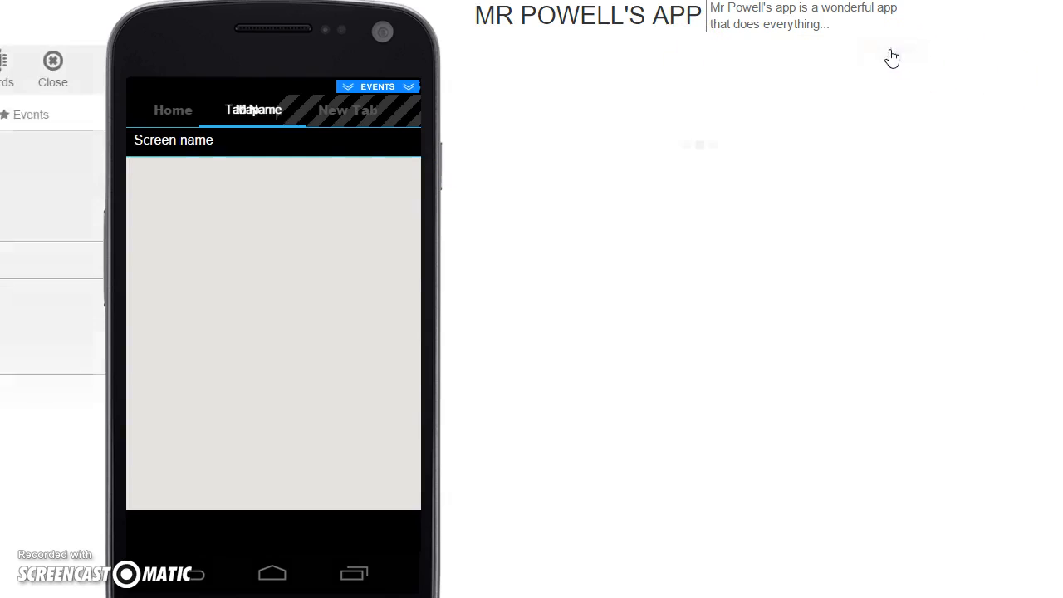
- View the app's Home tab and navigate back to the Map tab
{"action": "left_click", "coordinate": [174, 110]}
{"action": "left_click", "coordinate": [206, 121]}
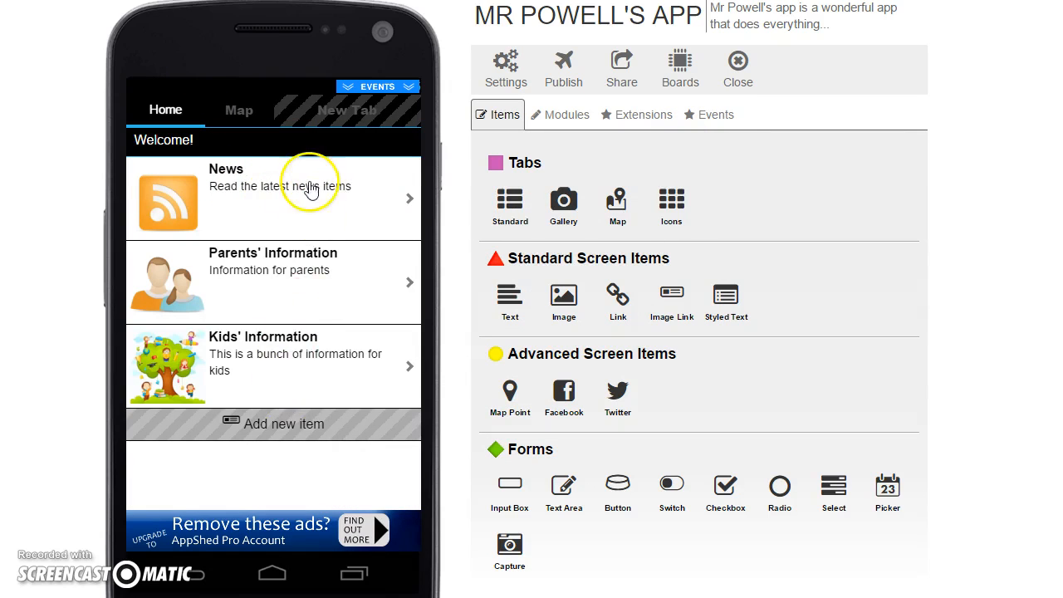
{"action": "left_click", "coordinate": [234, 114]}
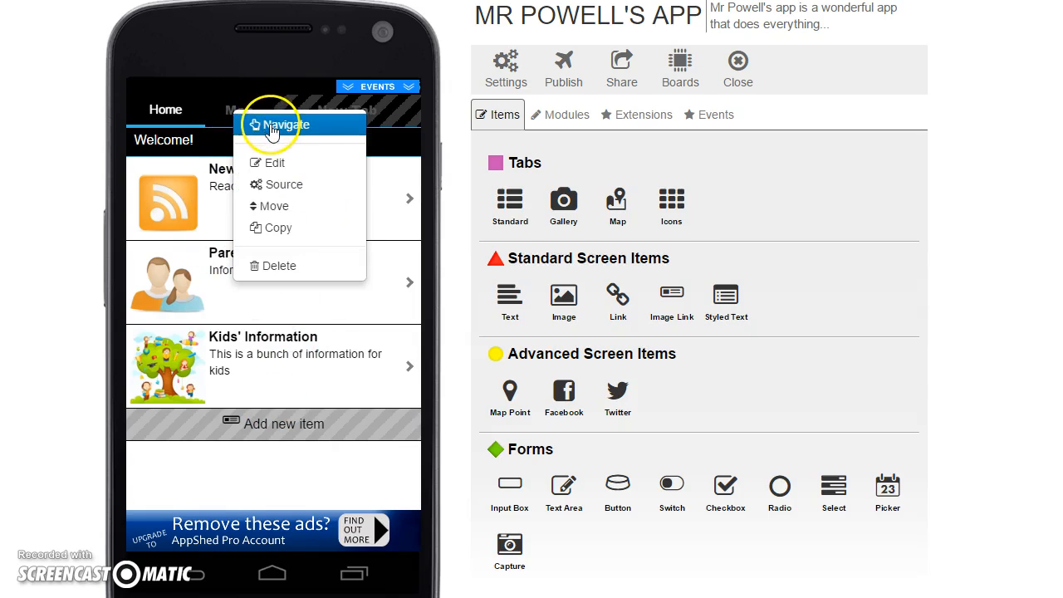
{"action": "left_click", "coordinate": [283, 124]}
- Look around the London map and open the label of its default pin
{"action": "left_click_drag", "start_coordinate": [333, 224], "coordinate": [407, 241]}
{"action": "left_click_drag", "start_coordinate": [326, 299], "coordinate": [199, 275]}
{"action": "left_click_drag", "start_coordinate": [251, 333], "coordinate": [267, 367]}
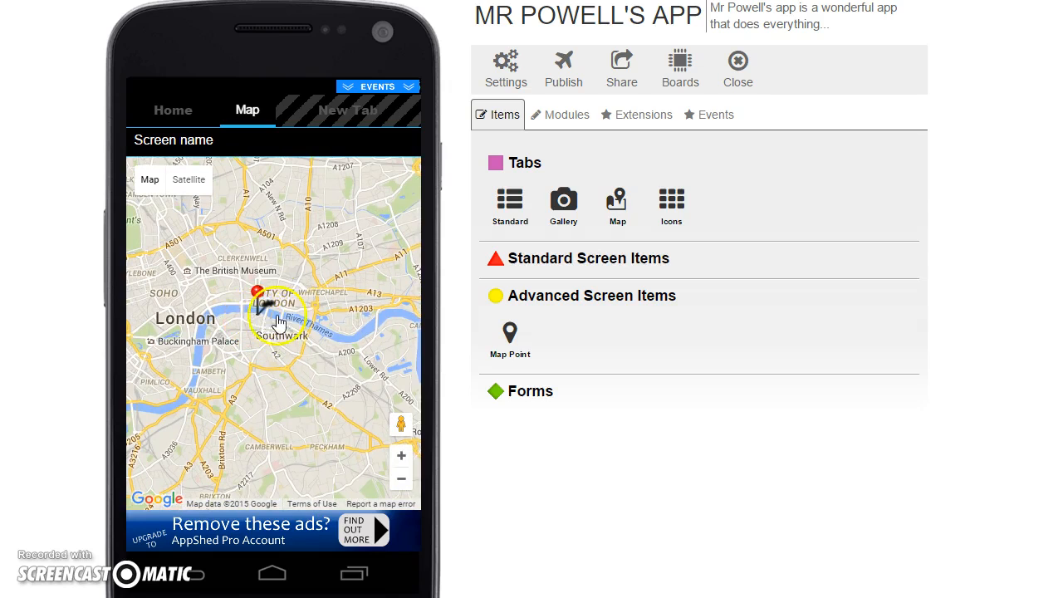
{"action": "left_click", "coordinate": [250, 318]}
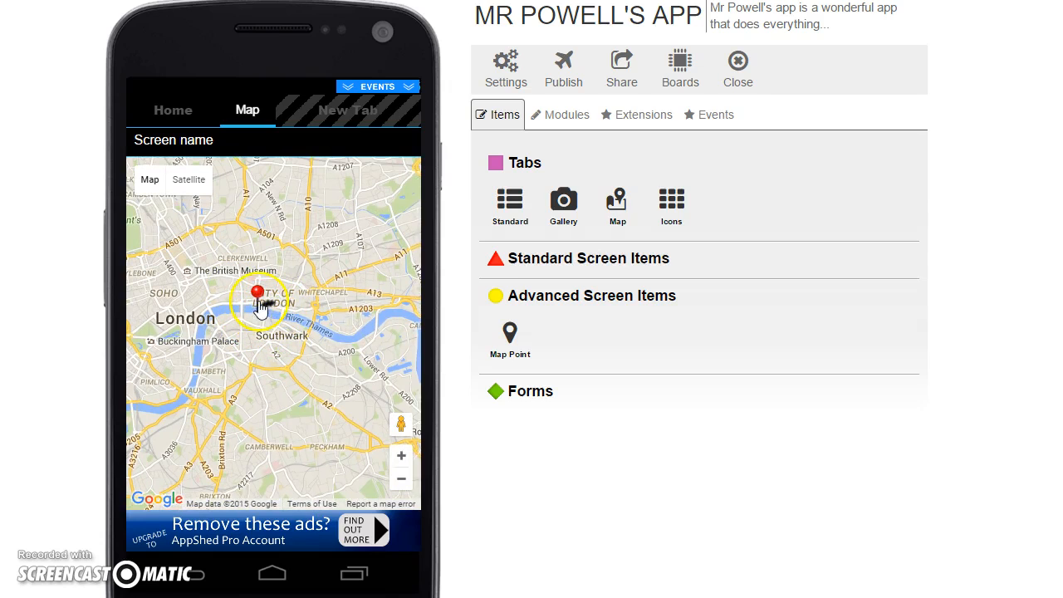
{"action": "left_click", "coordinate": [259, 293]}
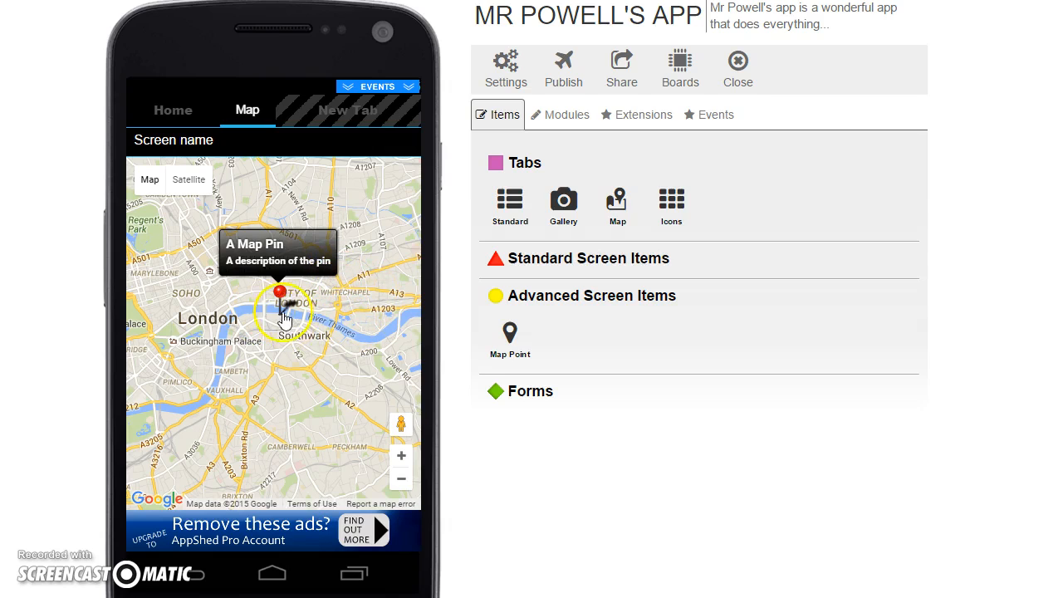
- Add a map point with the title GM and the subtitle Our School
{"action": "left_click", "coordinate": [510, 336]}
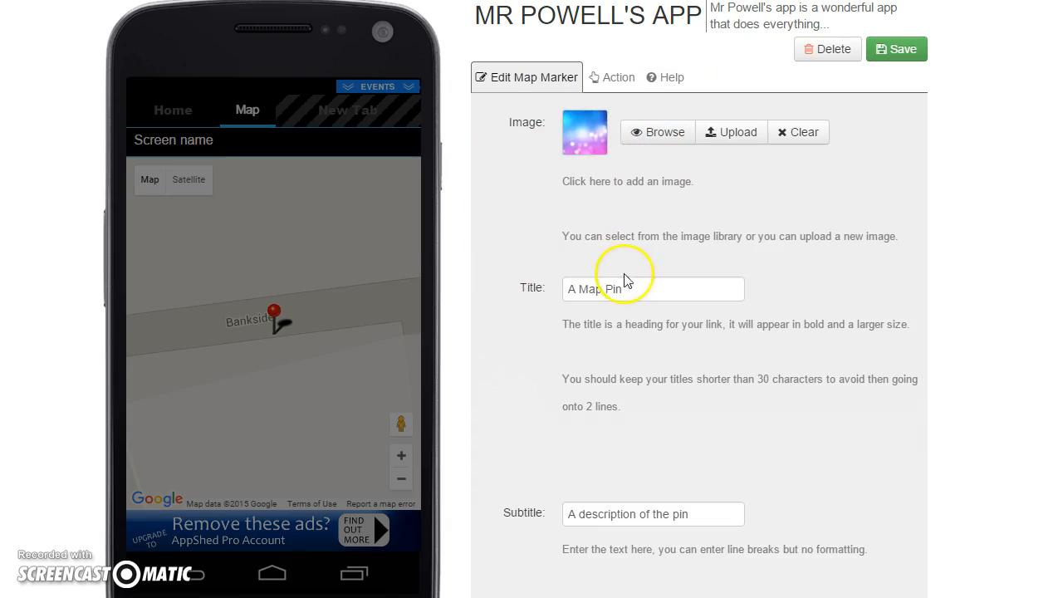
{"action": "left_click_drag", "start_coordinate": [645, 287], "coordinate": [487, 298]}
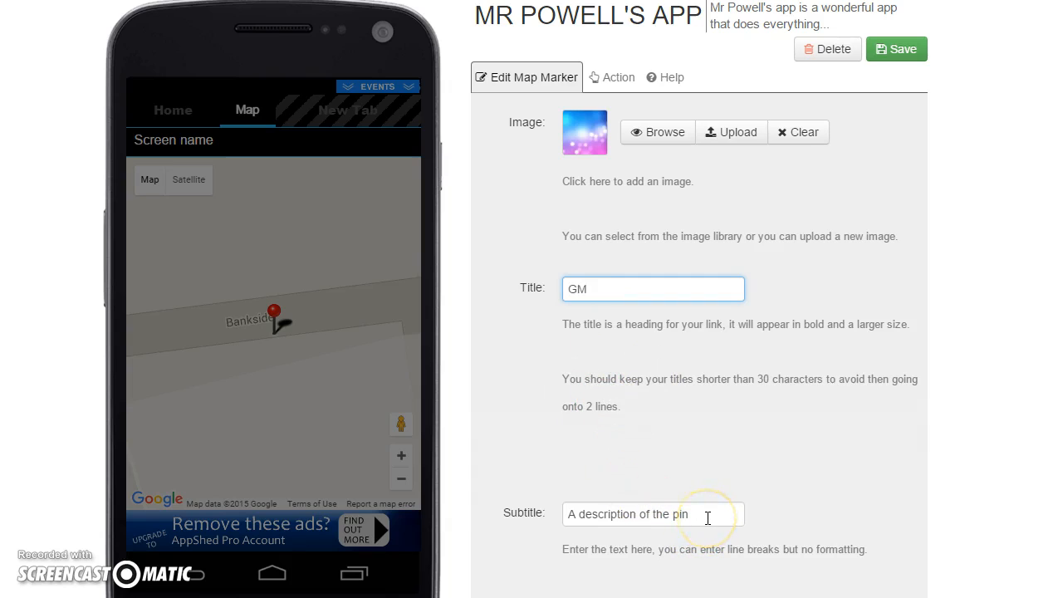
{"action": "left_click_drag", "start_coordinate": [710, 514], "coordinate": [573, 509]}
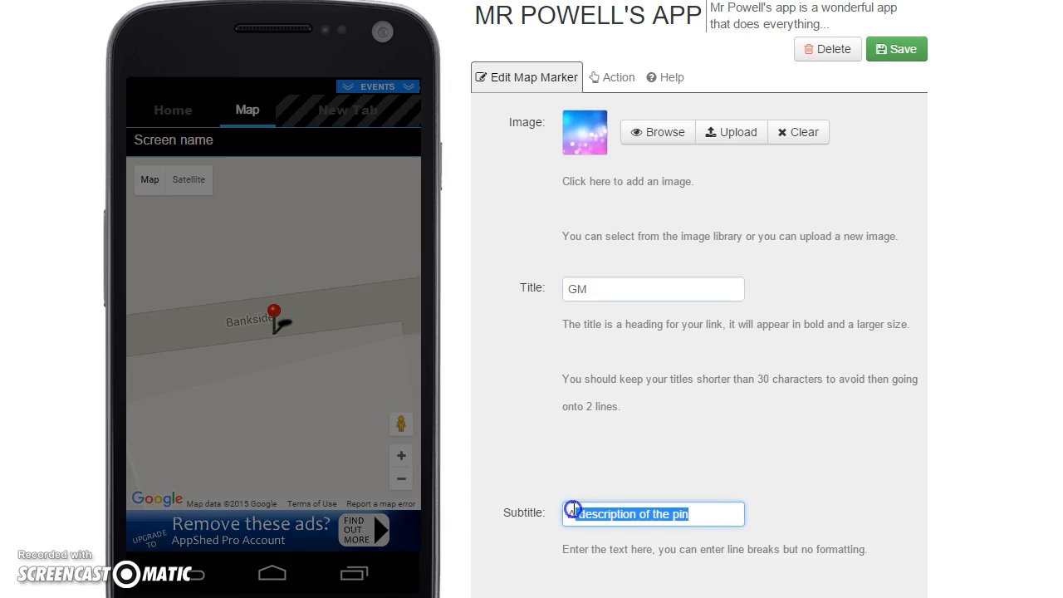
{"action": "type", "text": "Out"}
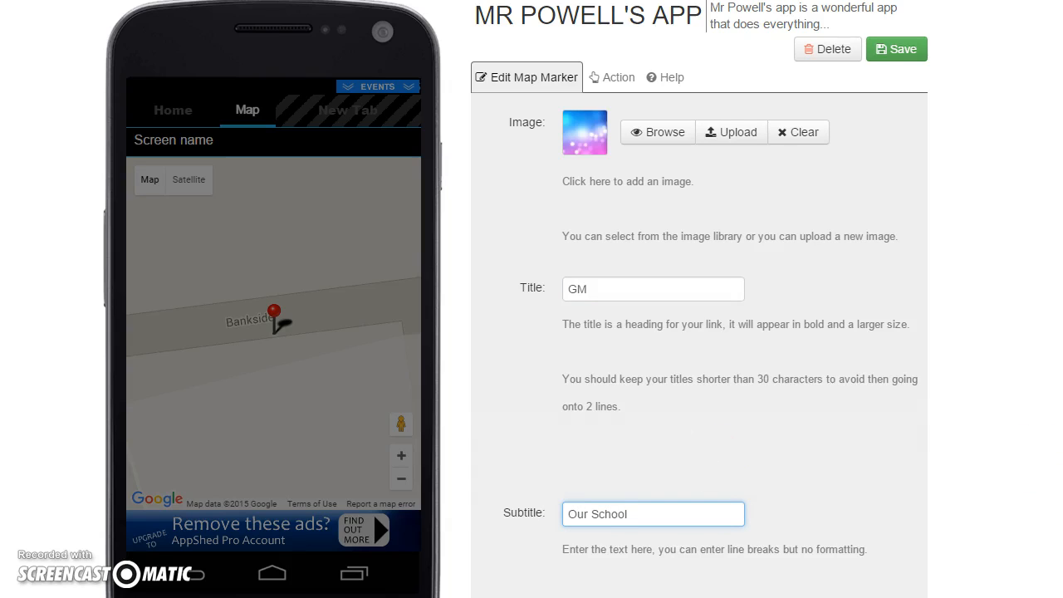
- Set the GM map point's location by finding the school's postcode, and save the marker
{"action": "scroll", "coordinate": [873, 415], "scroll_direction": "down", "scroll_amount": 3}
{"action": "left_click_drag", "start_coordinate": [564, 435], "coordinate": [867, 456]}
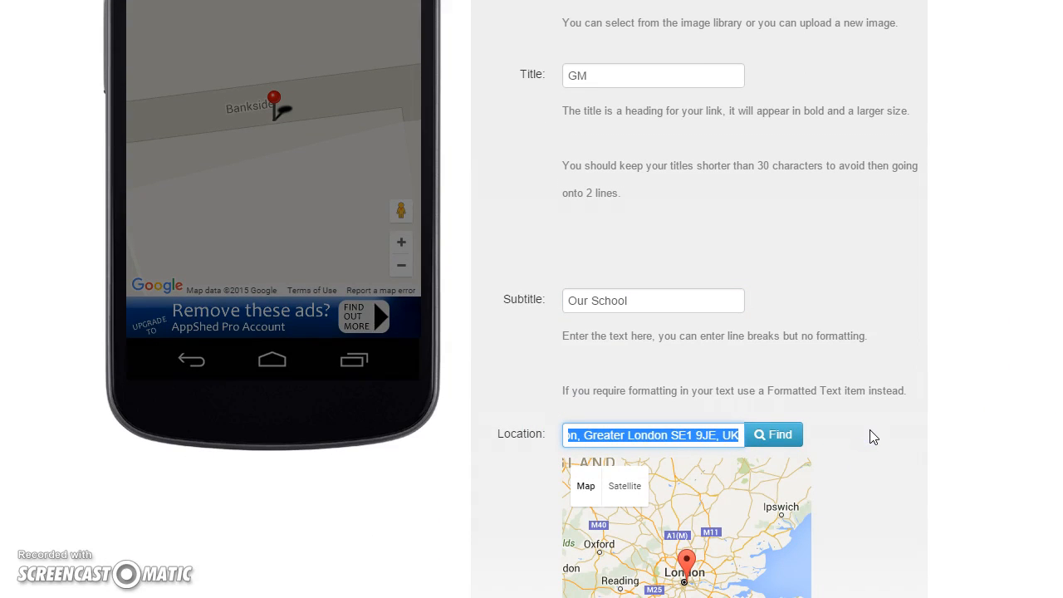
{"action": "type", "text": "E10 5DN"}
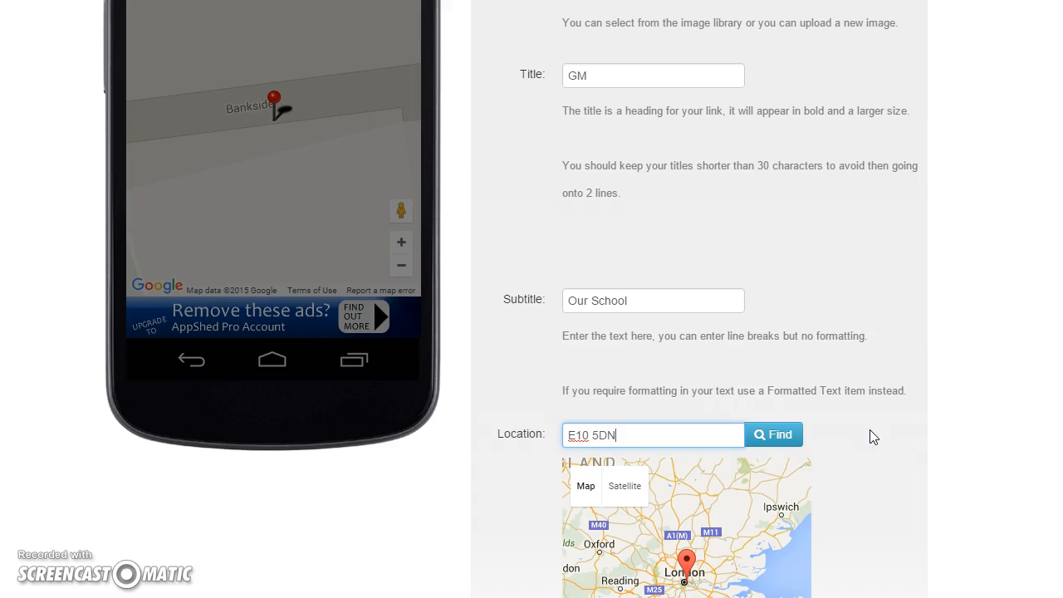
{"action": "left_click", "coordinate": [783, 436]}
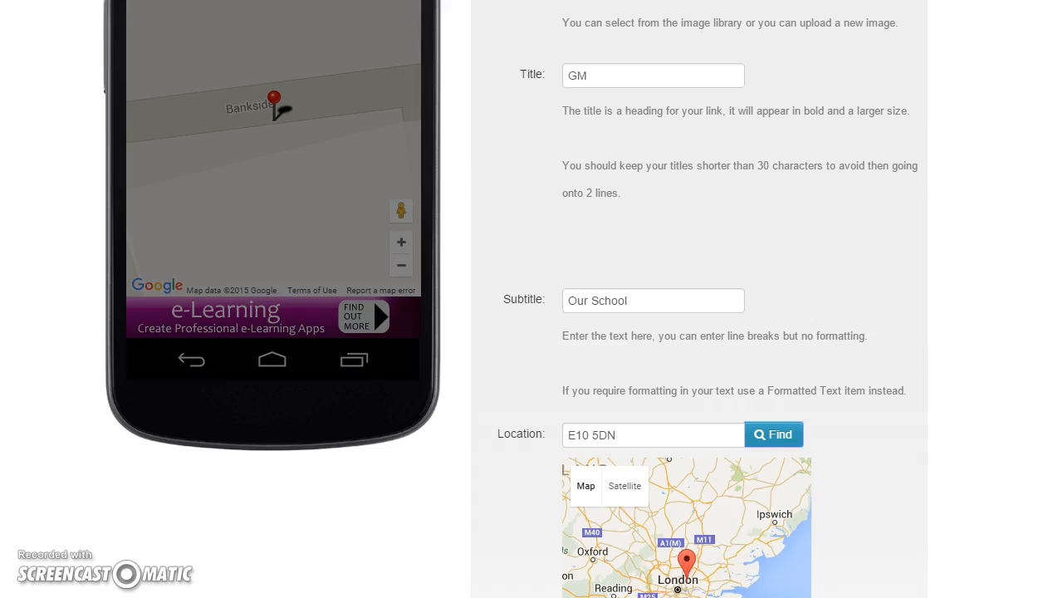
{"action": "scroll", "coordinate": [531, 299], "scroll_direction": "down", "scroll_amount": 3}
{"action": "scroll", "coordinate": [531, 299], "scroll_direction": "up", "scroll_amount": 5}
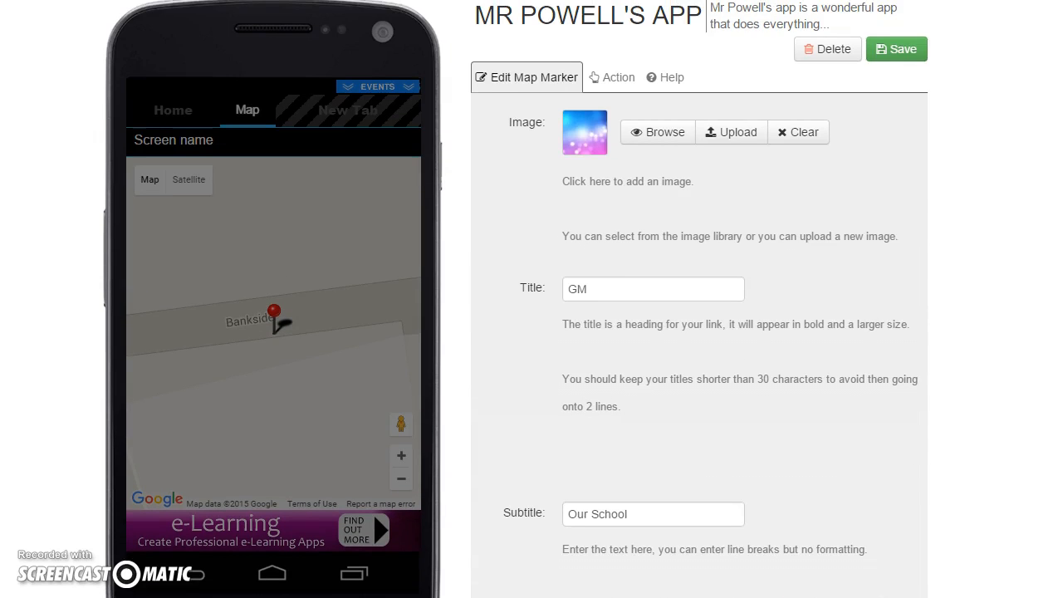
{"action": "left_click", "coordinate": [899, 51]}
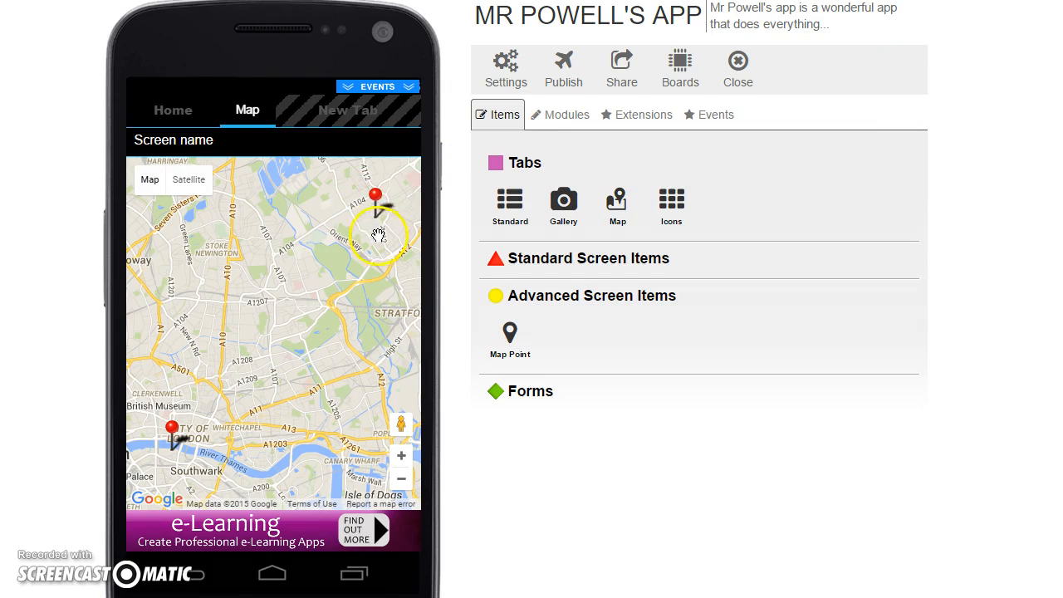
- Examine where the new school pin sits on the map relative to the default pin, and open the school pin's label
{"action": "left_click_drag", "start_coordinate": [380, 221], "coordinate": [290, 303]}
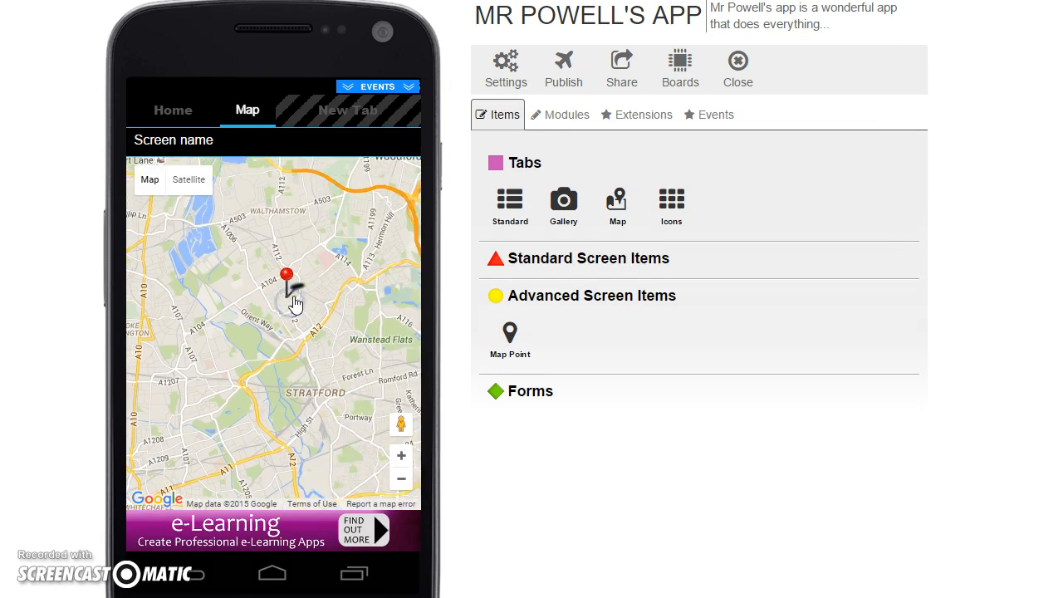
{"action": "scroll", "coordinate": [294, 303], "scroll_direction": "up", "scroll_amount": 5}
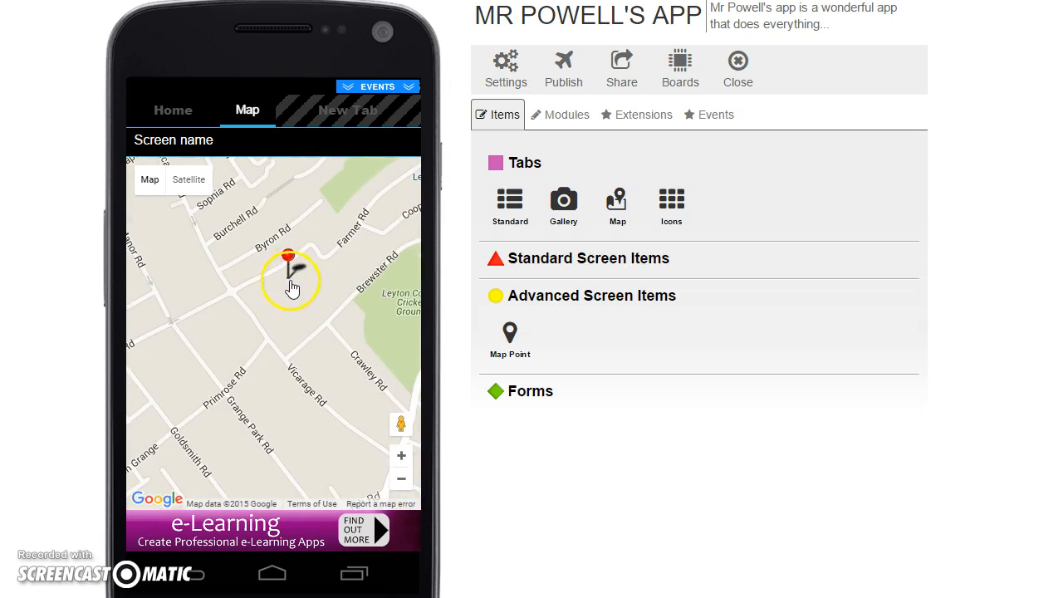
{"action": "scroll", "coordinate": [292, 283], "scroll_direction": "down", "scroll_amount": 3}
{"action": "left_click_drag", "start_coordinate": [238, 380], "coordinate": [320, 269]}
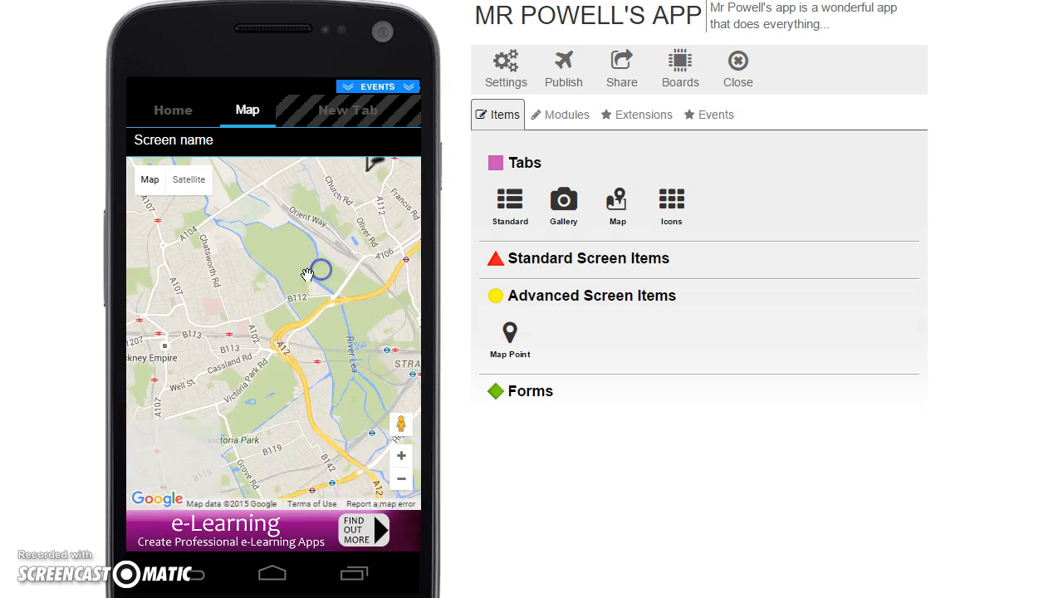
{"action": "scroll", "coordinate": [299, 285], "scroll_direction": "down", "scroll_amount": 2}
{"action": "scroll", "coordinate": [262, 292], "scroll_direction": "up", "scroll_amount": 2}
{"action": "scroll", "coordinate": [262, 293], "scroll_direction": "down", "scroll_amount": 3}
{"action": "left_click_drag", "start_coordinate": [270, 299], "coordinate": [288, 331]}
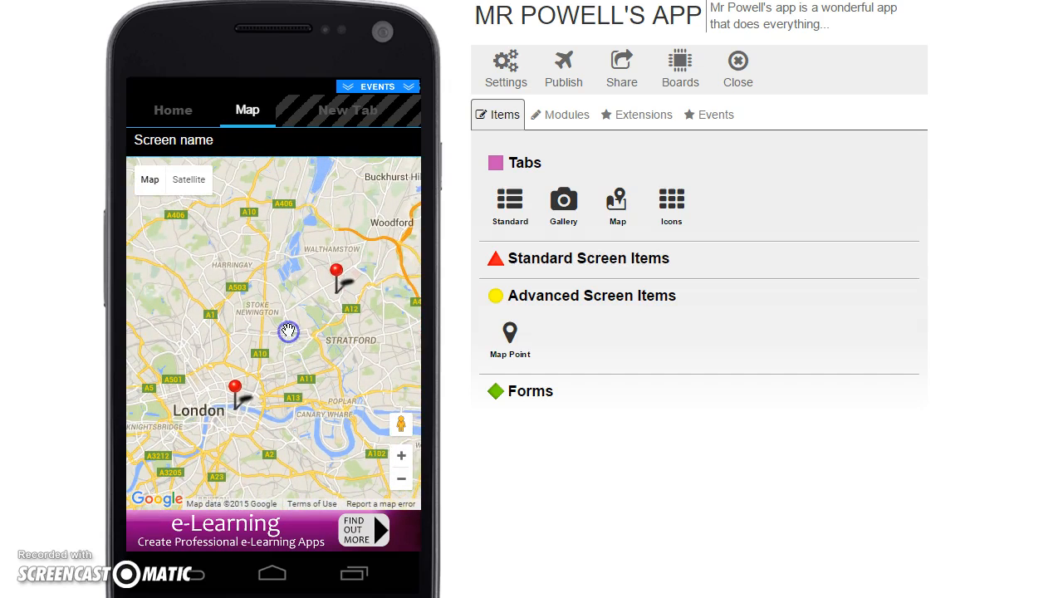
{"action": "scroll", "coordinate": [297, 336], "scroll_direction": "up", "scroll_amount": 1}
{"action": "left_click", "coordinate": [352, 278]}
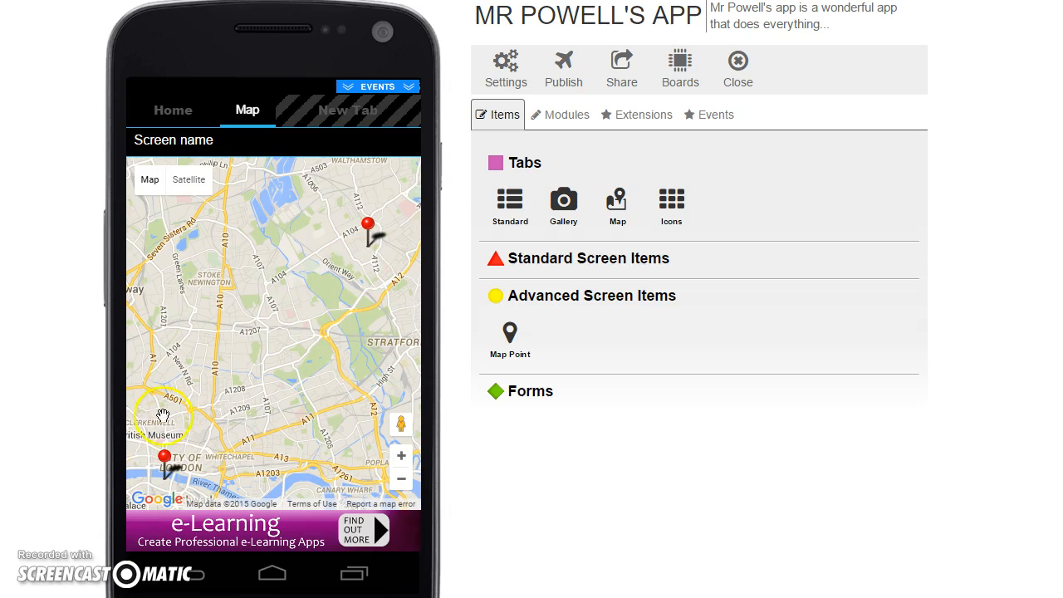
{"action": "left_click", "coordinate": [368, 225]}
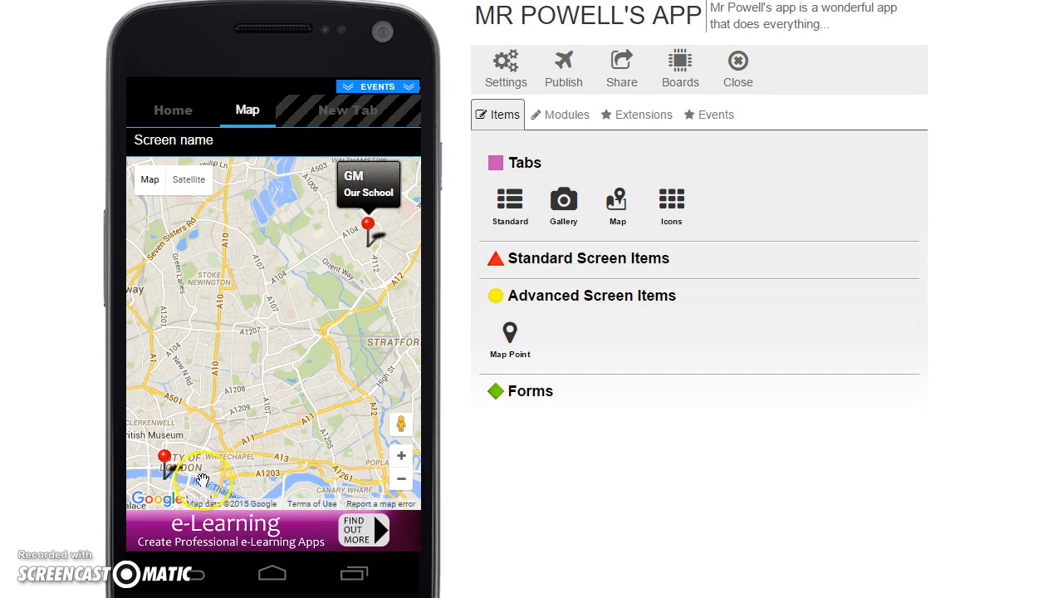
- Delete the default marker titled A Map Pin from central London
{"action": "left_click", "coordinate": [164, 460]}
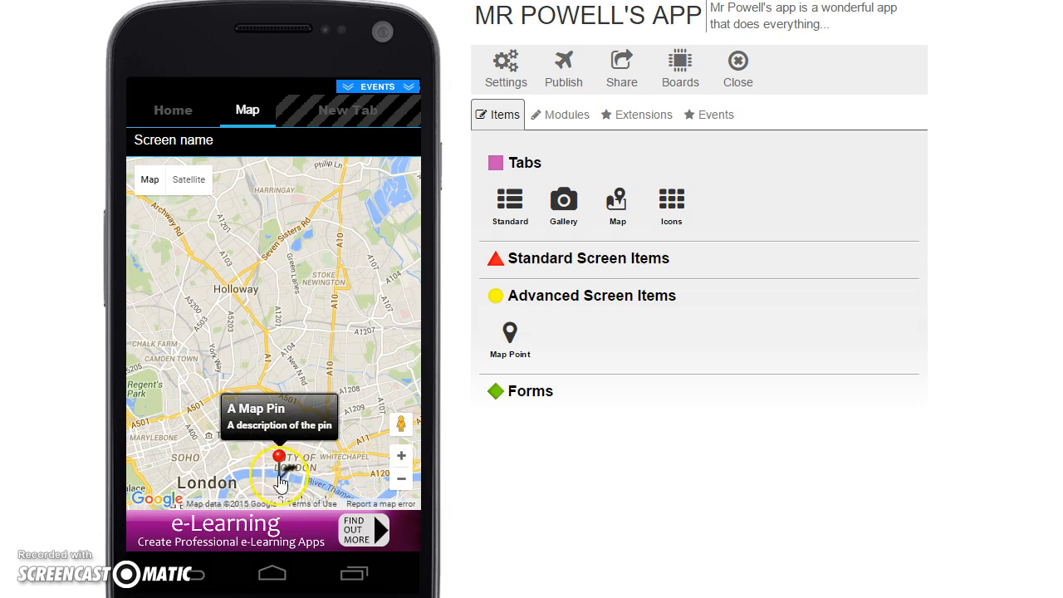
{"action": "right_click", "coordinate": [268, 418]}
{"action": "left_click", "coordinate": [307, 511]}
{"action": "left_click", "coordinate": [392, 384]}
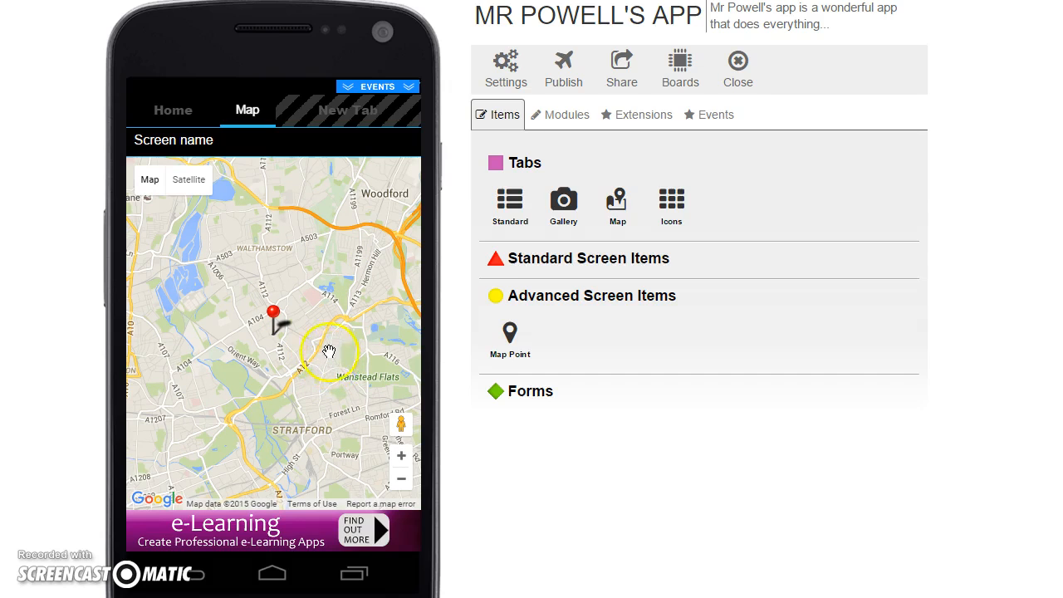
- Inspect the remaining school pin on the map more closely and open its label
{"action": "left_click_drag", "start_coordinate": [325, 389], "coordinate": [269, 369]}
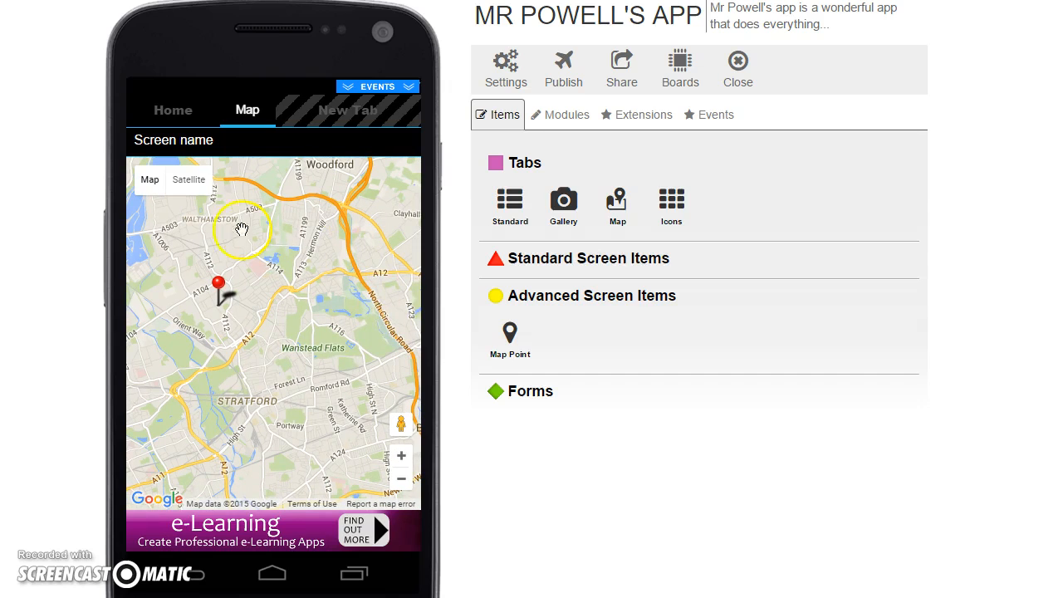
{"action": "left_click_drag", "start_coordinate": [203, 313], "coordinate": [278, 357]}
{"action": "double_click", "coordinate": [299, 357]}
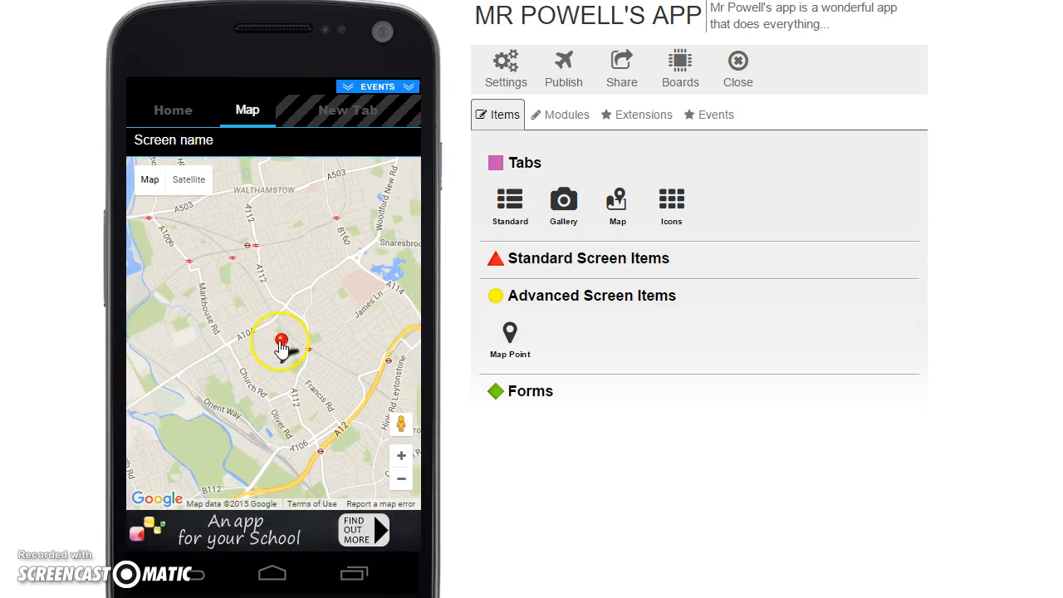
{"action": "left_click", "coordinate": [281, 345]}
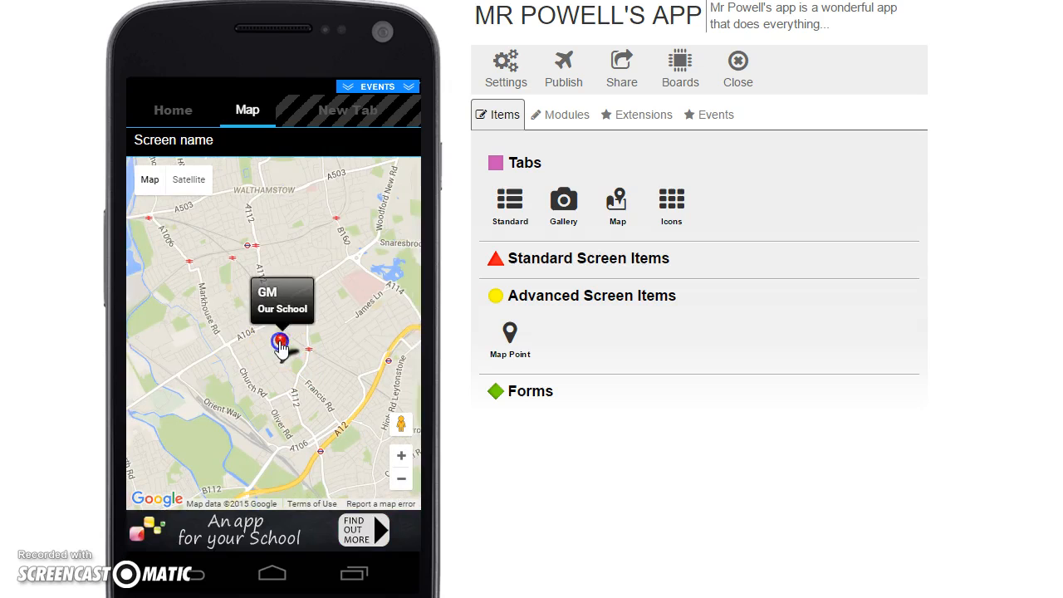
- Edit the GM map marker and change its action to a Web link
{"action": "right_click", "coordinate": [289, 303]}
{"action": "left_click", "coordinate": [325, 314]}
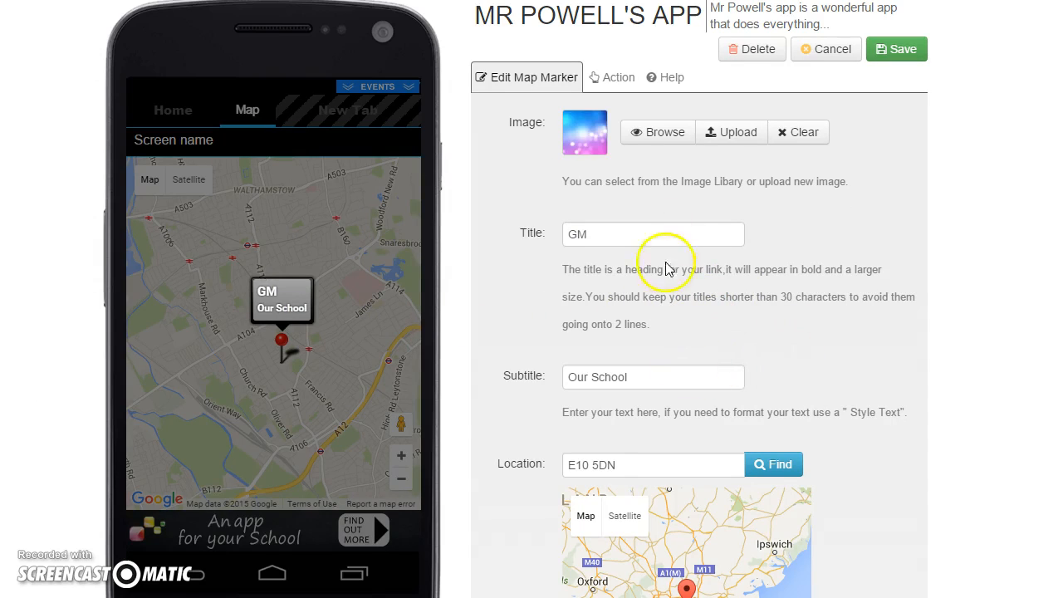
{"action": "left_click", "coordinate": [615, 83]}
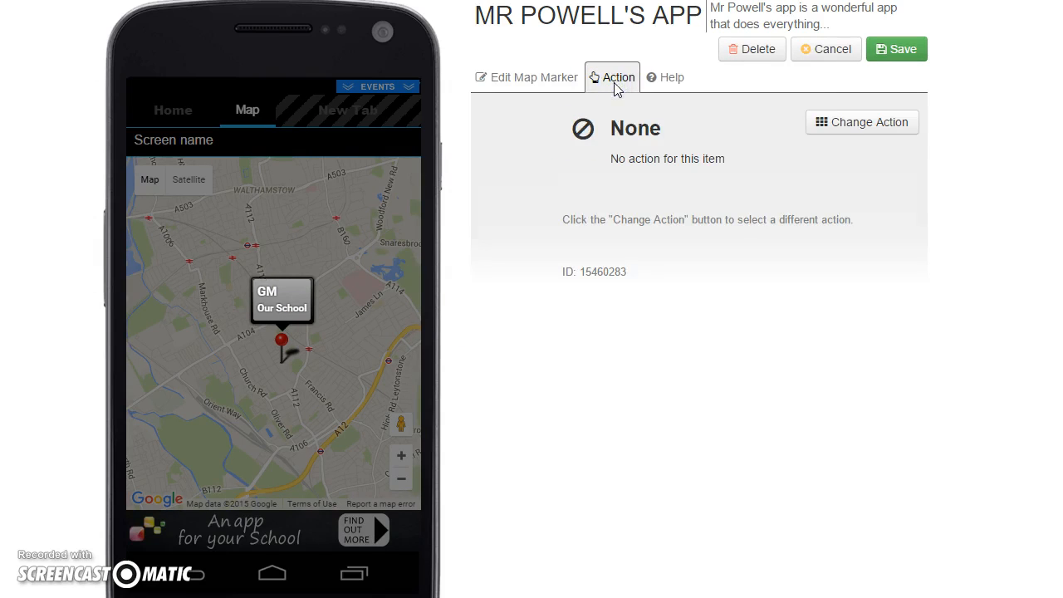
{"action": "left_click", "coordinate": [847, 122]}
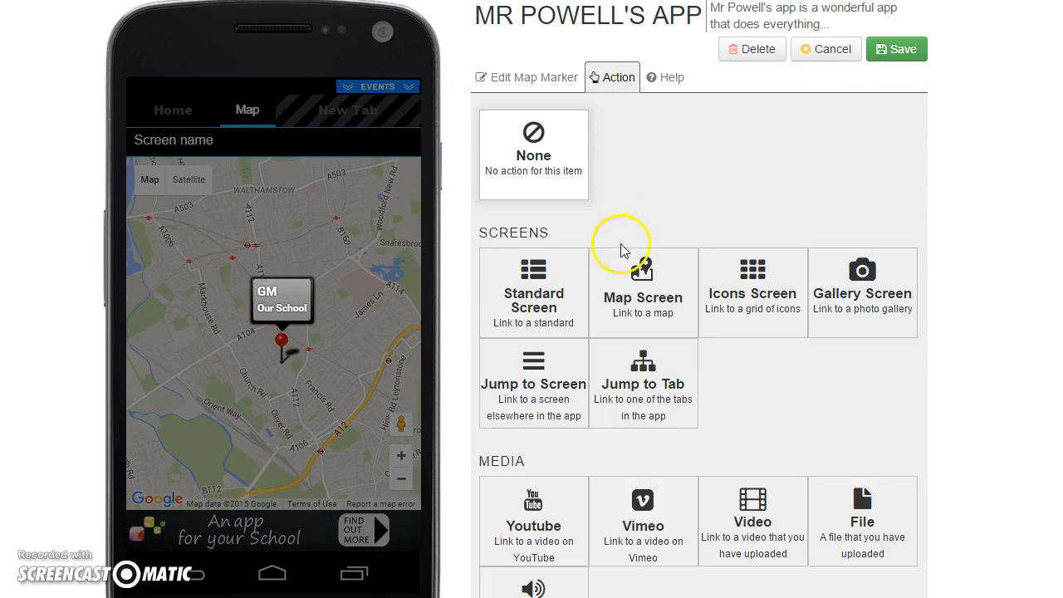
{"action": "scroll", "coordinate": [621, 254], "scroll_direction": "down", "scroll_amount": 2}
{"action": "scroll", "coordinate": [633, 403], "scroll_direction": "down", "scroll_amount": 4}
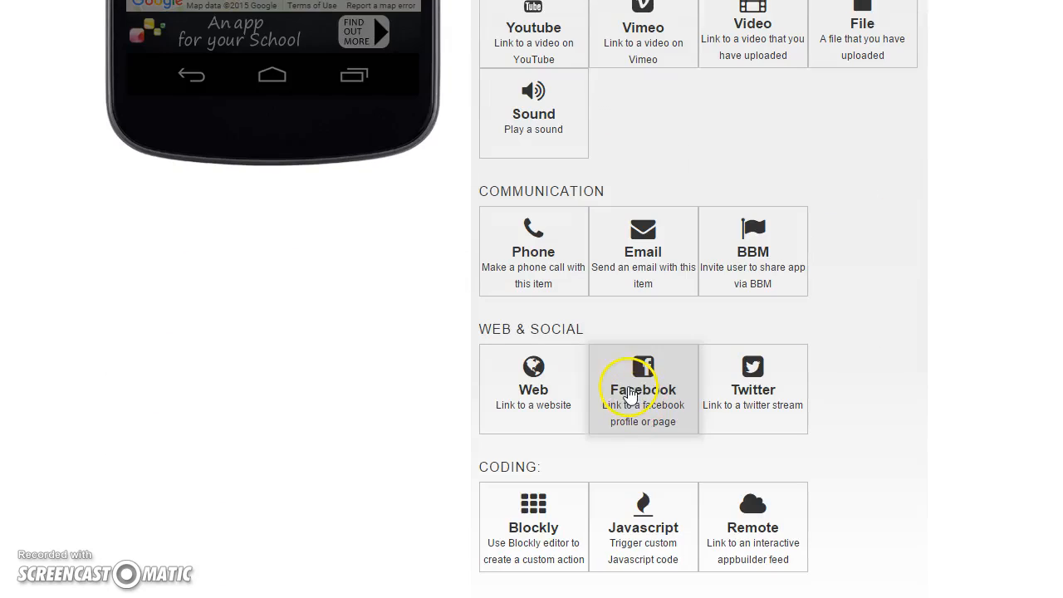
{"action": "left_click", "coordinate": [511, 378]}
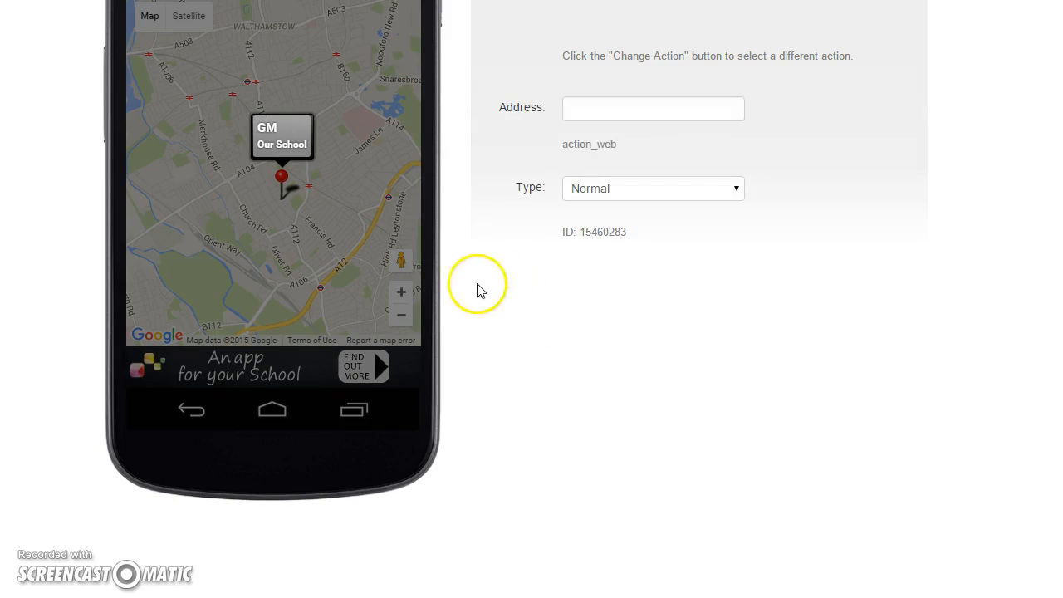
{"action": "left_click", "coordinate": [598, 109]}
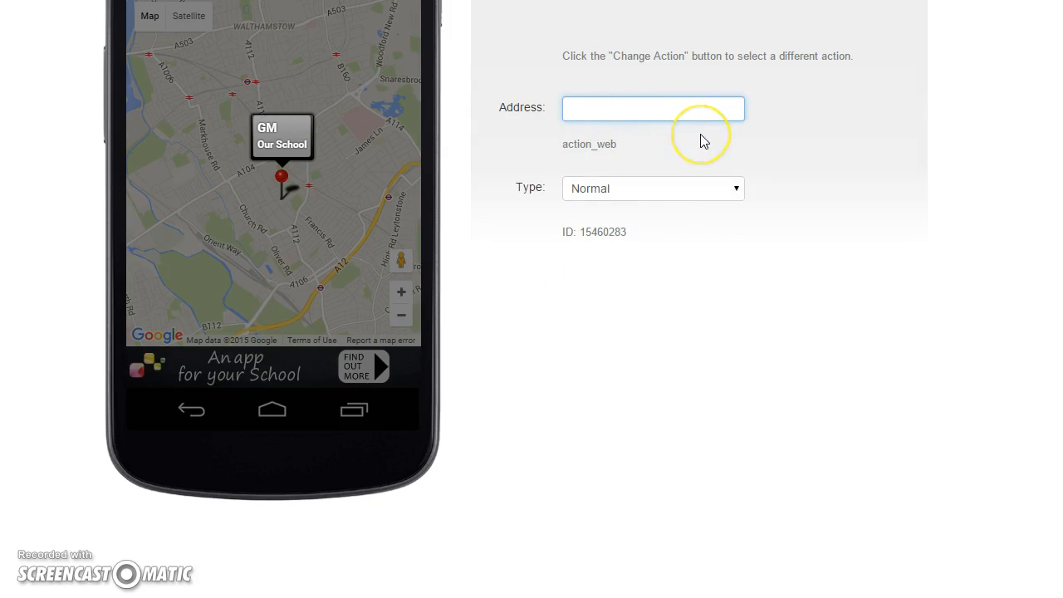
{"action": "type", "text": "http://www.g"}
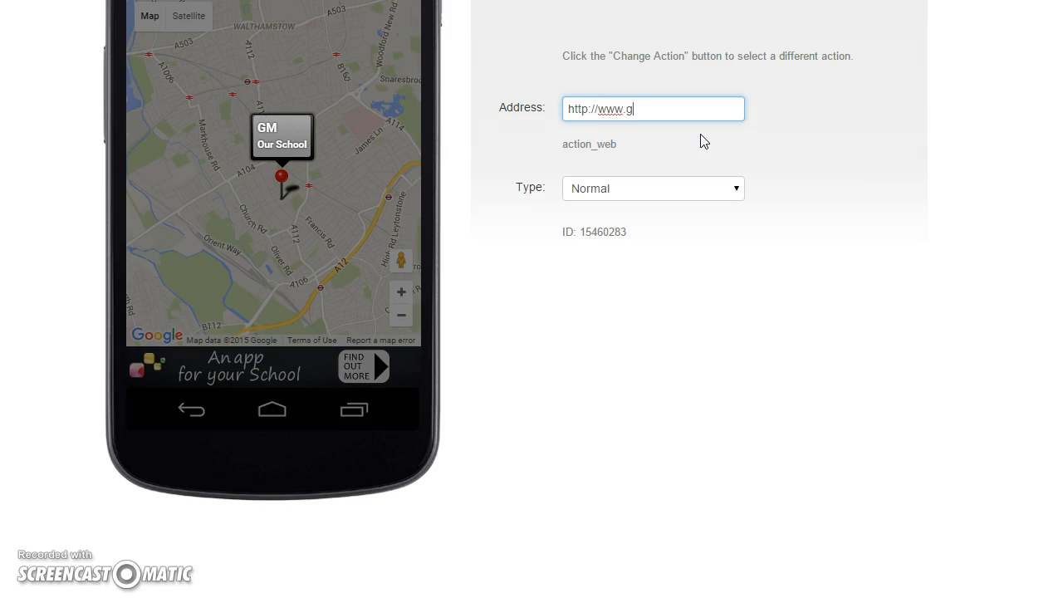
{"action": "type", "text": "eorge mitchellschool.co"}
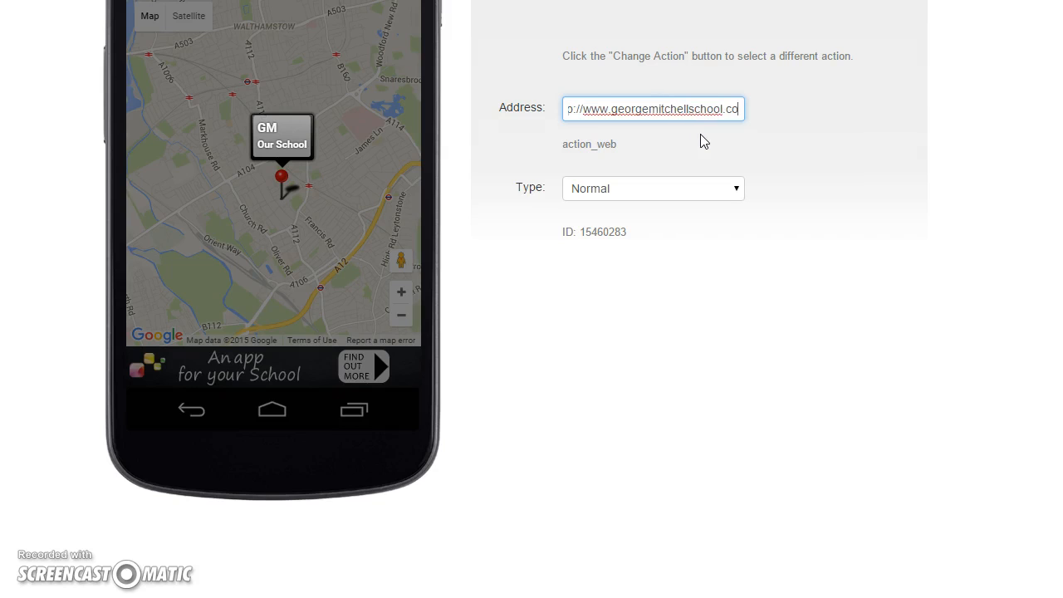
{"action": "type", "text": ".uk"}
{"action": "left_click", "coordinate": [764, 221]}
{"action": "left_click", "coordinate": [636, 190]}
{"action": "left_click", "coordinate": [729, 188]}
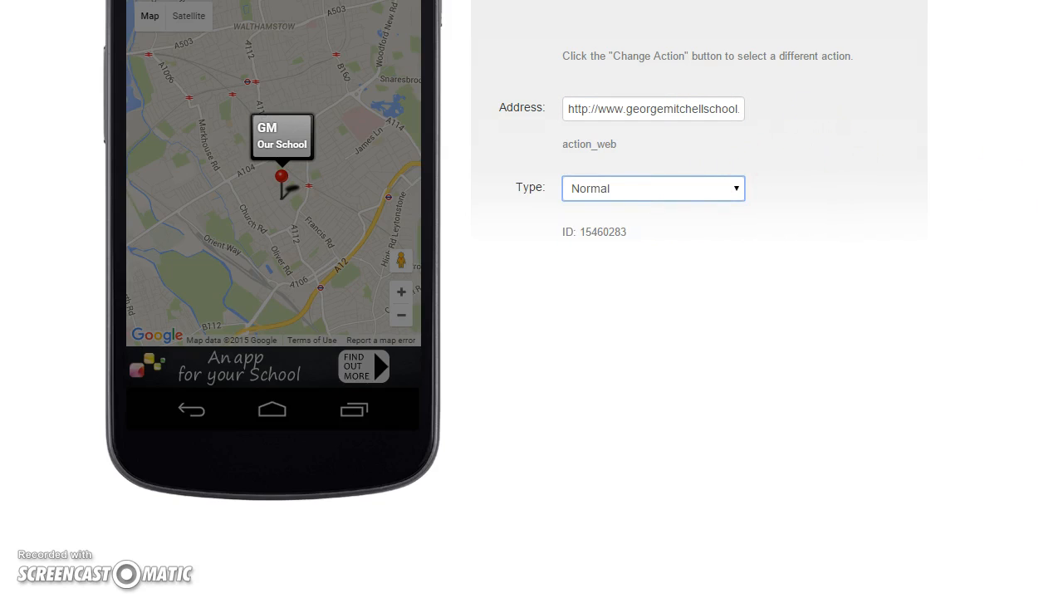
{"action": "scroll", "coordinate": [595, 78], "scroll_direction": "up", "scroll_amount": 3}
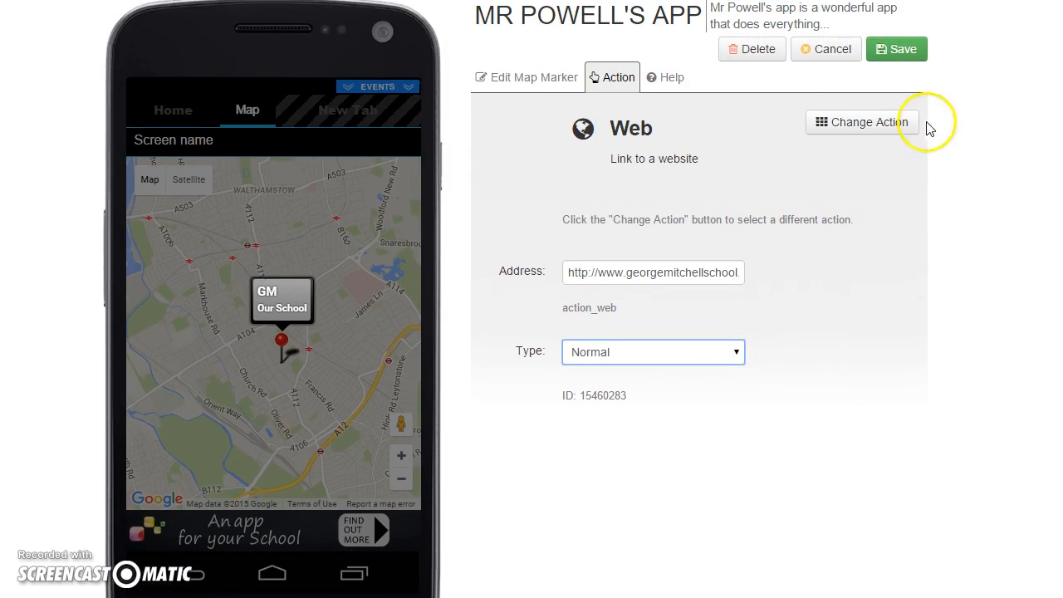
{"action": "left_click", "coordinate": [893, 49]}
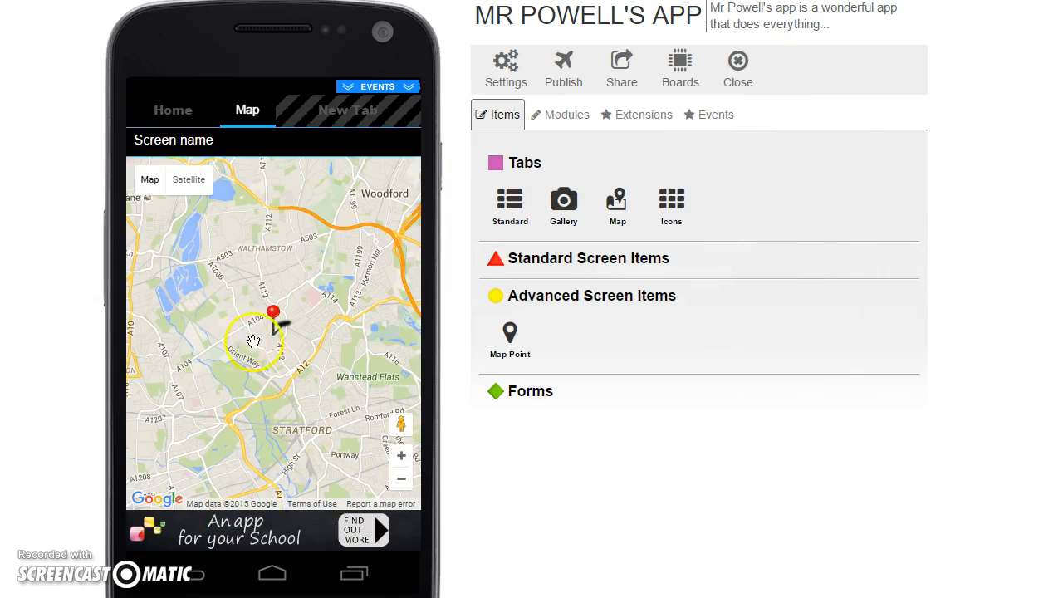
- Reload the Map tab by way of Home, and test the GM pin's link by navigating to the school website in the phone preview
{"action": "left_click", "coordinate": [164, 112]}
{"action": "left_click", "coordinate": [228, 124]}
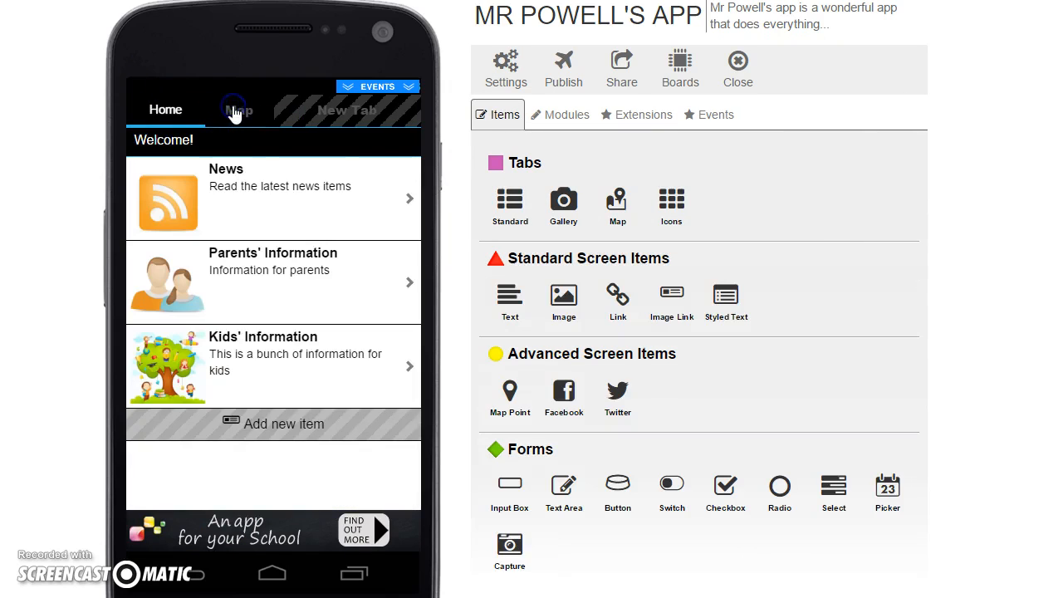
{"action": "left_click", "coordinate": [234, 113]}
{"action": "left_click", "coordinate": [245, 120]}
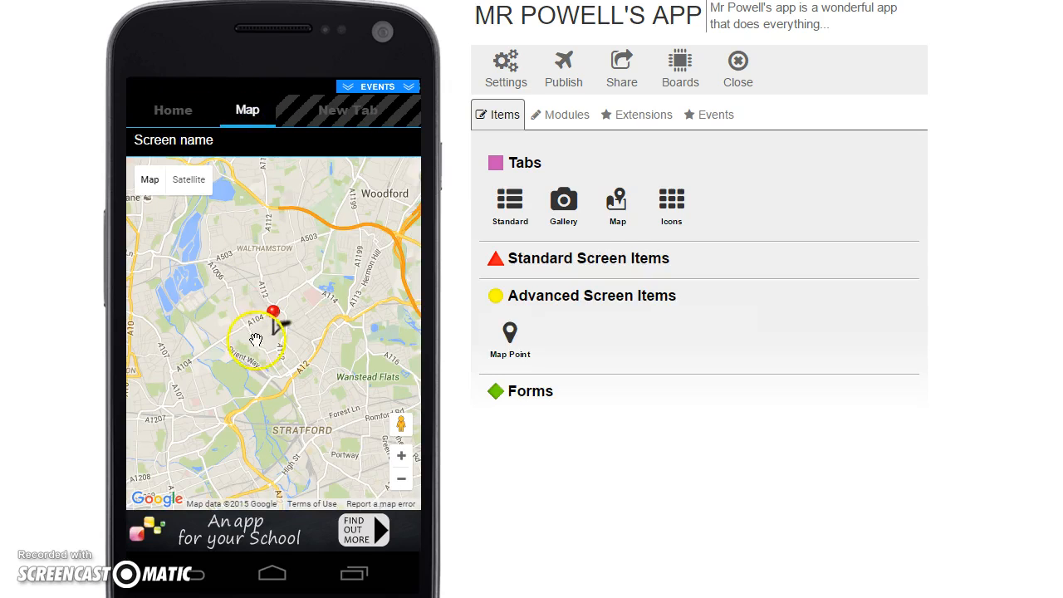
{"action": "left_click", "coordinate": [273, 315]}
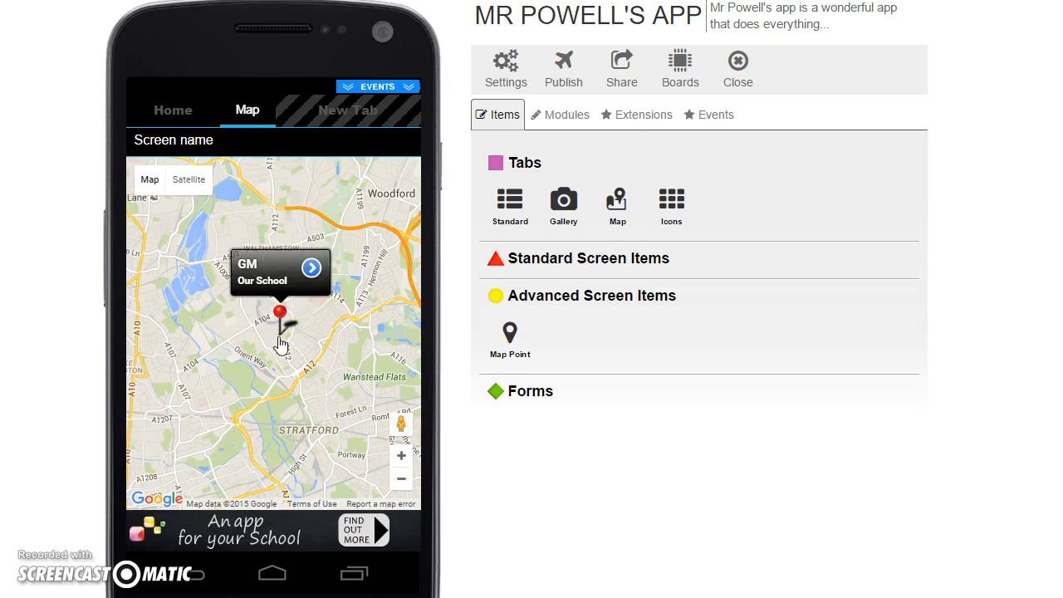
{"action": "left_click", "coordinate": [312, 268]}
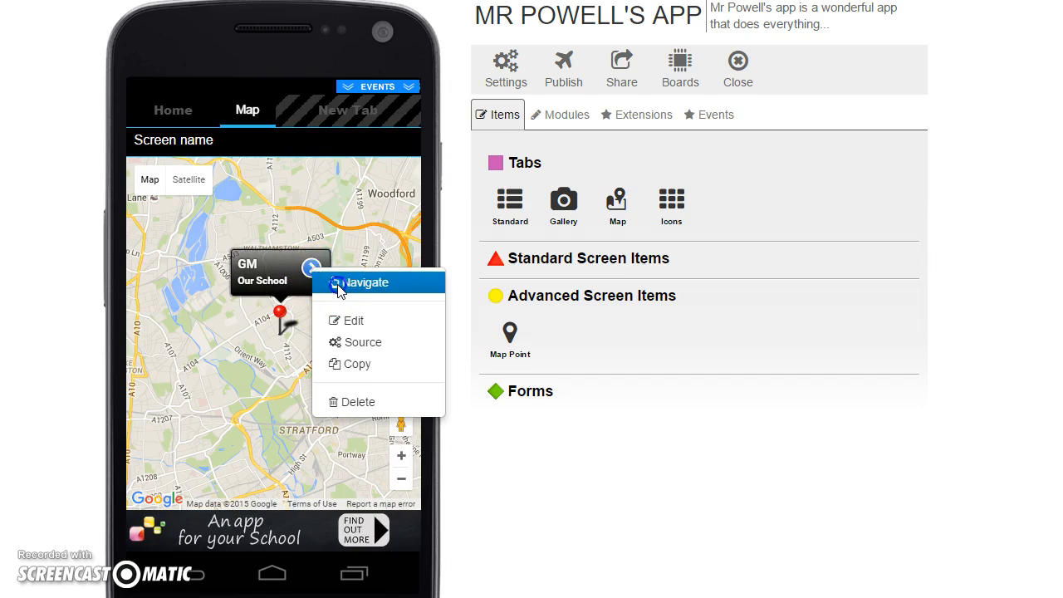
{"action": "left_click", "coordinate": [341, 287]}
{"action": "left_click", "coordinate": [325, 337]}
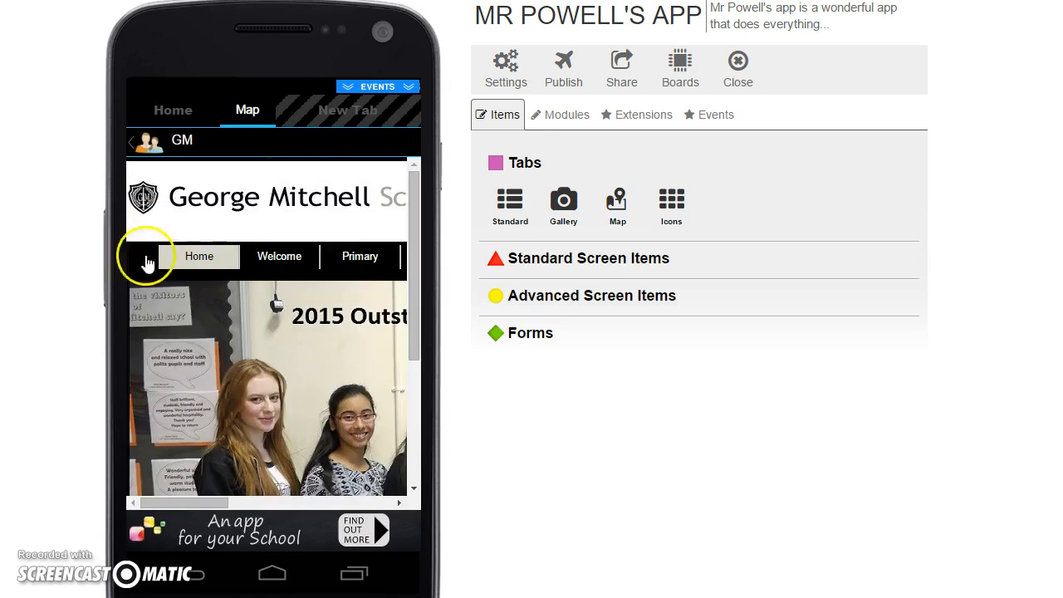
{"action": "left_click_drag", "start_coordinate": [415, 223], "coordinate": [443, 200]}
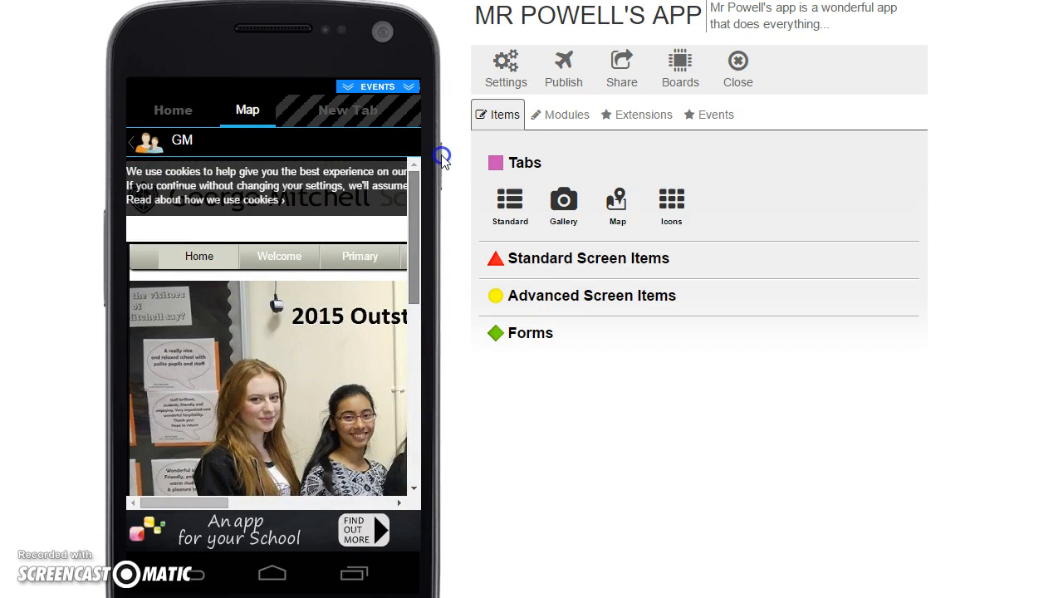
- Return from the school website to the map, and go back to the app's Home tab
{"action": "left_click", "coordinate": [150, 144]}
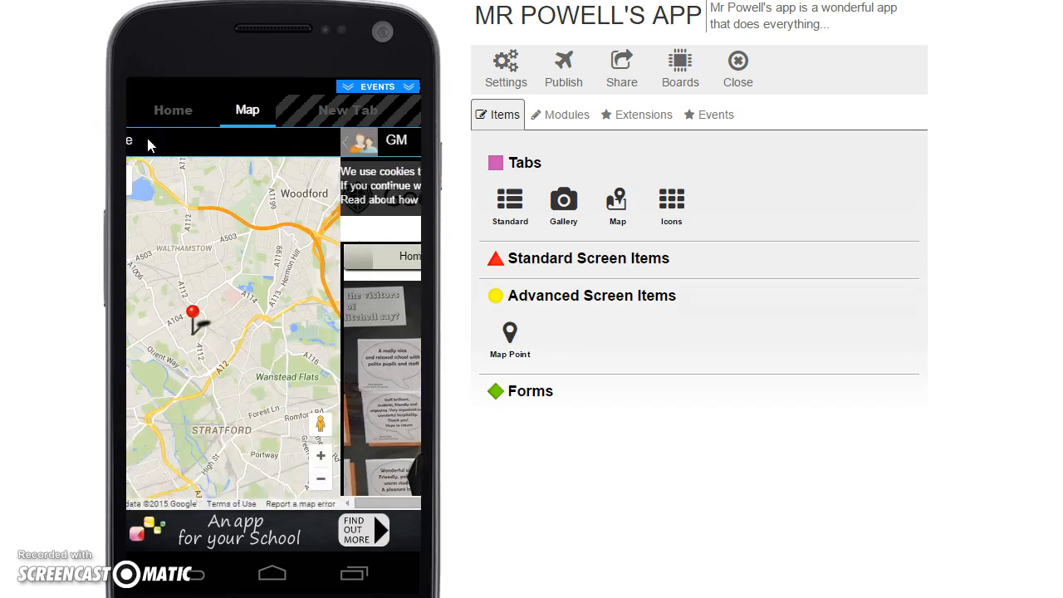
{"action": "left_click", "coordinate": [166, 127]}
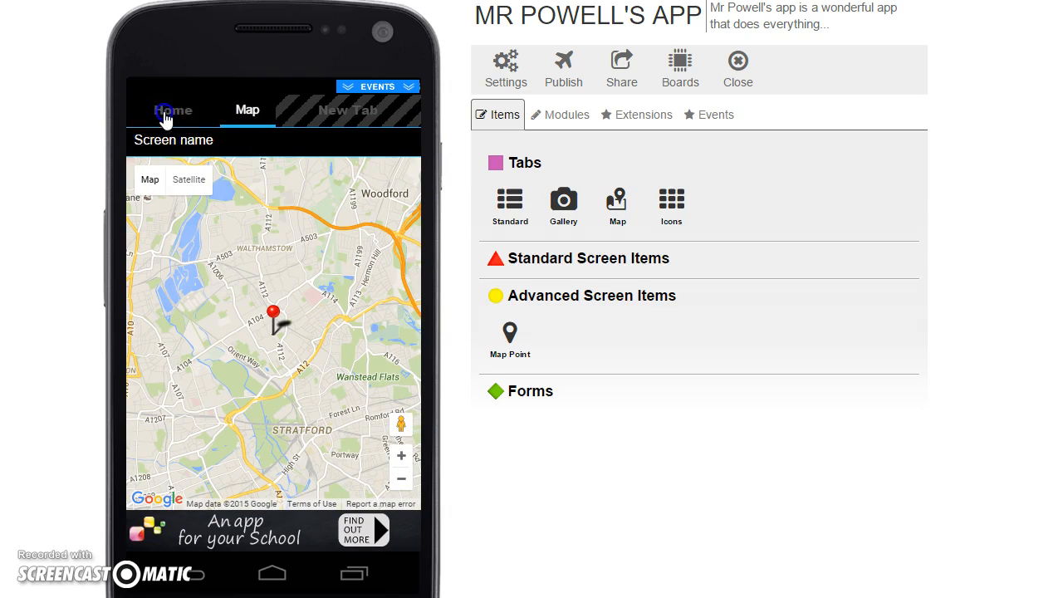
{"action": "left_click", "coordinate": [170, 128]}
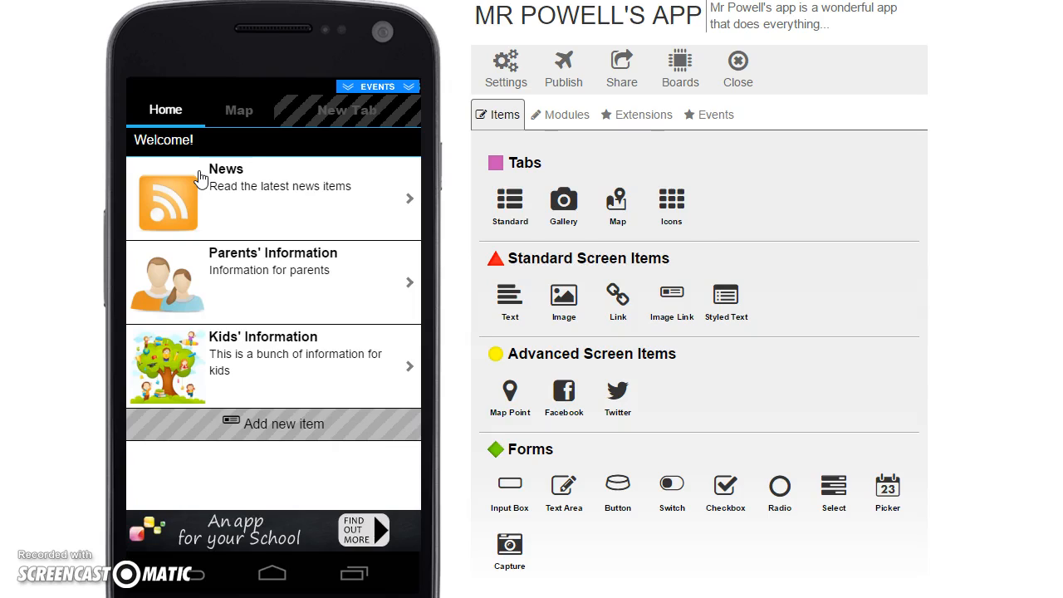
{"action": "left_click", "coordinate": [55, 339]}
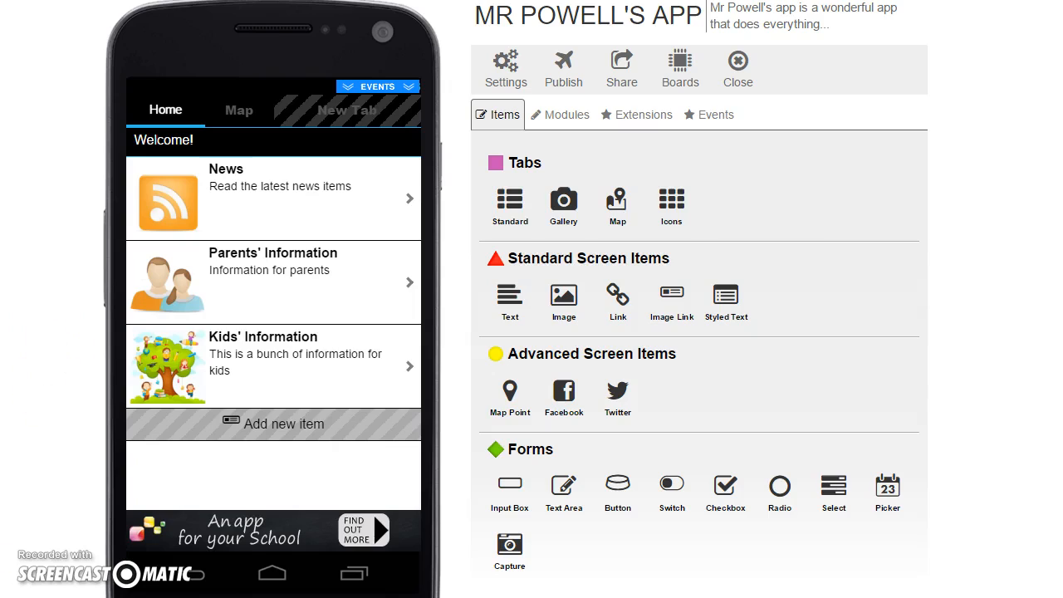